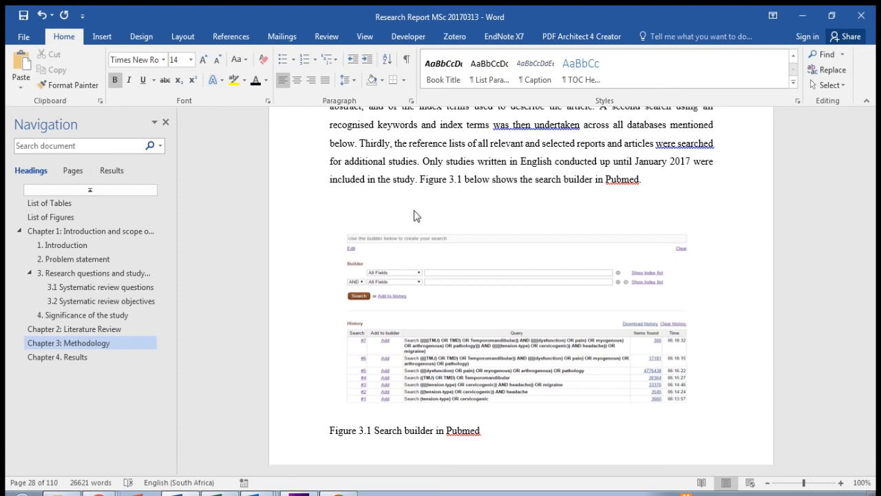
Step: Examine the manually typed Figure 3.1 and Table 3.1 captions in the Methodology chapter
scroll(415, 216, "up", 1)
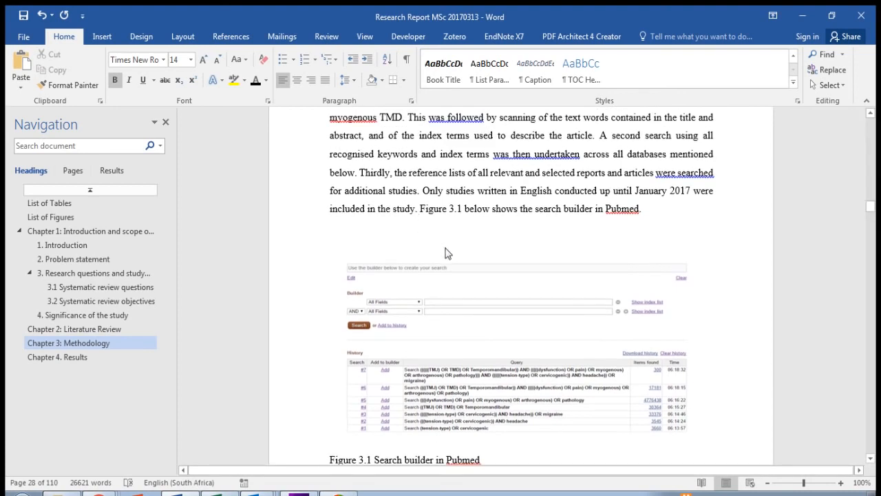
scroll(442, 248, "down", 1)
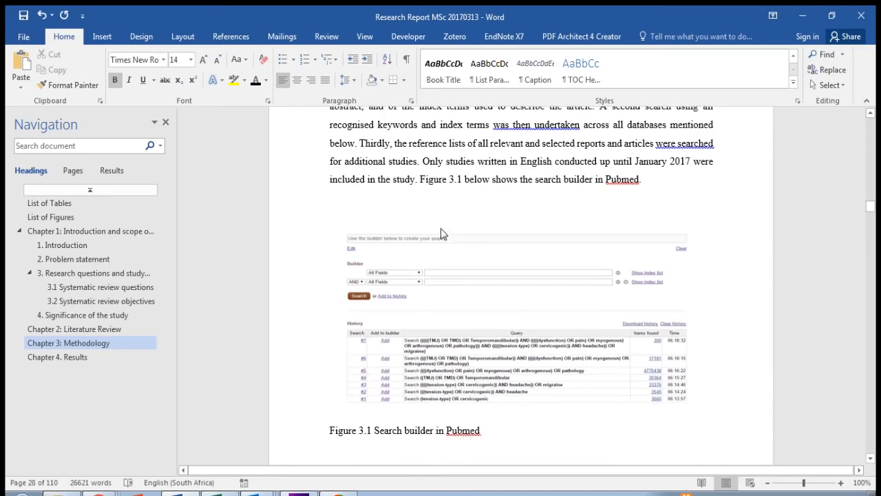
scroll(439, 233, "down", 3)
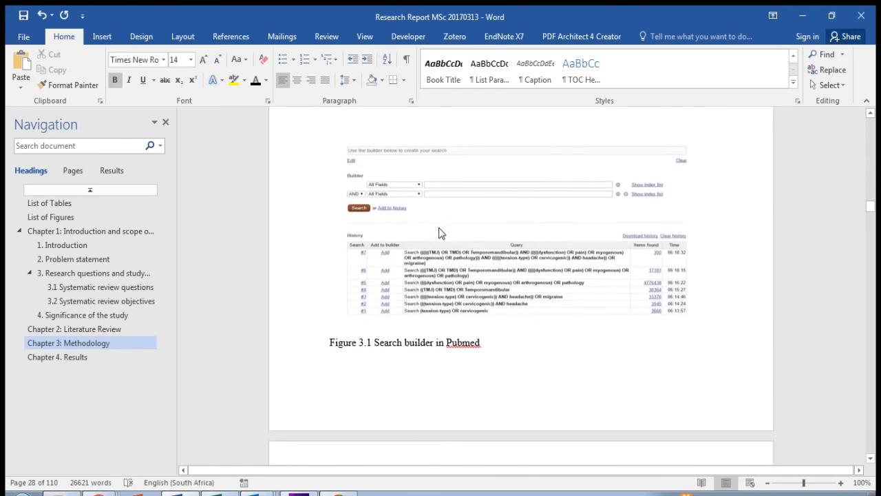
left_click_drag(330, 347, 497, 354)
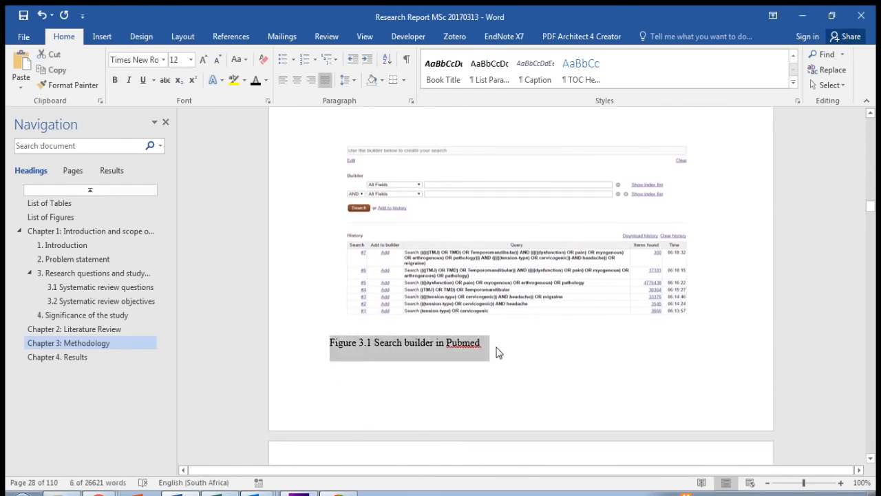
scroll(498, 354, "down", 9)
left_click_drag(330, 276, 517, 278)
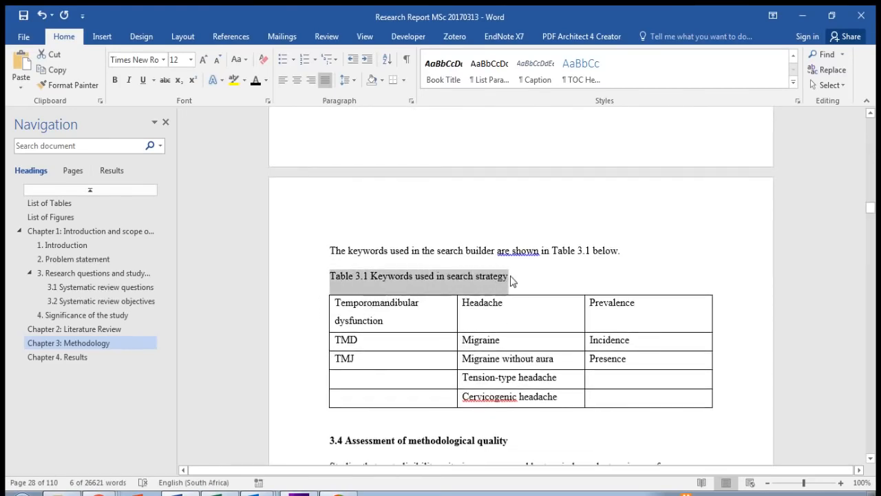
scroll(521, 279, "down", 5)
scroll(521, 279, "down", 3)
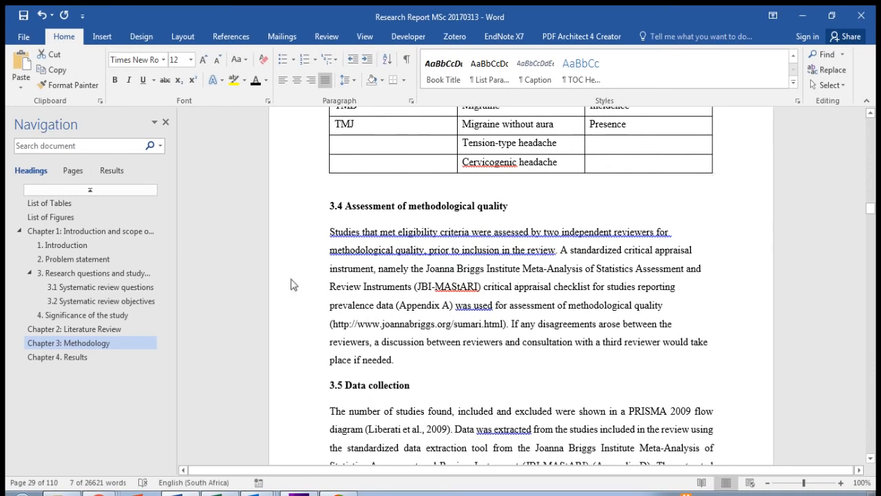
Step: Look at the List of Tables and List of Figures pages at the front of the report
left_click(58, 202)
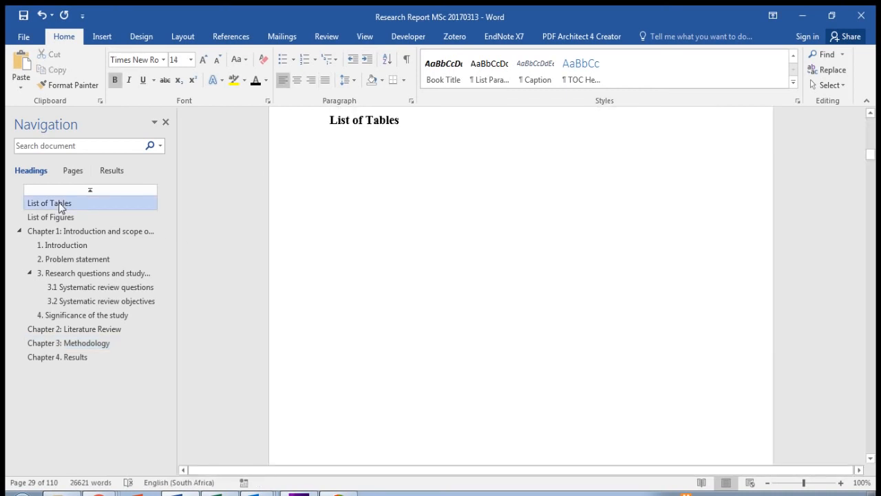
left_click(61, 218)
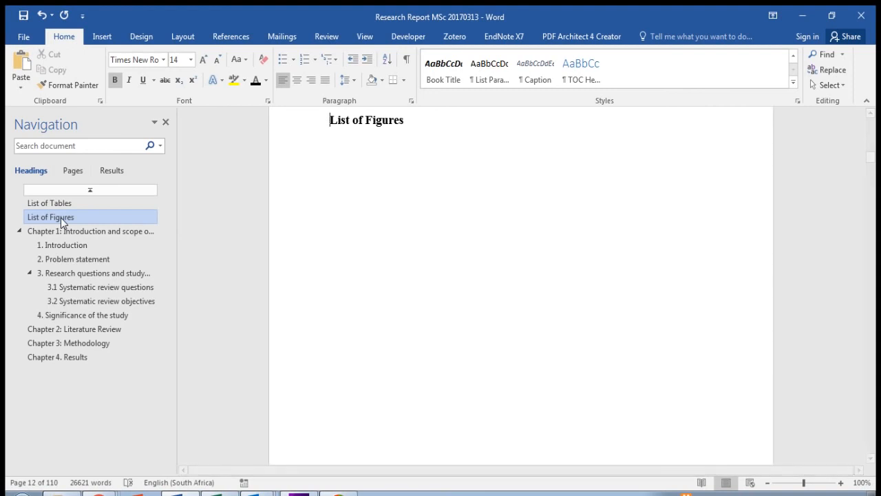
left_click(68, 203)
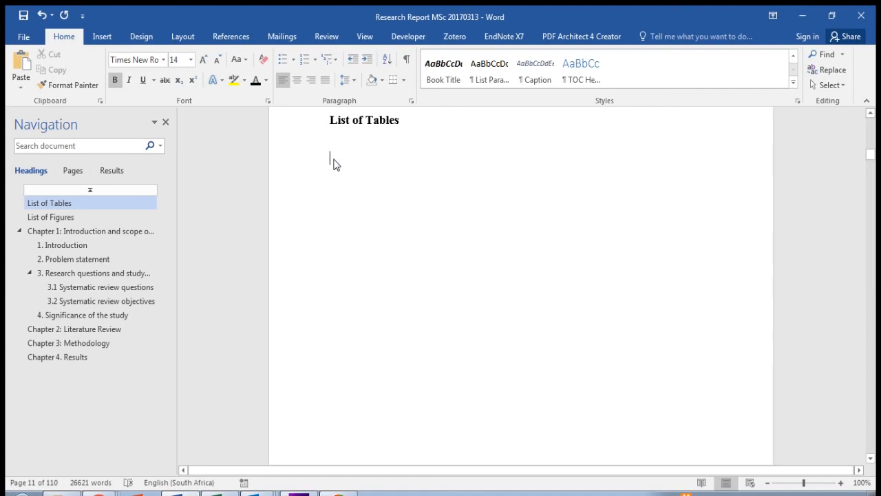
Step: Insert a caption with the new label "Table 3." before the typed title of the keywords table in Chapter 3
left_click(103, 343)
scroll(392, 217, "down", 5)
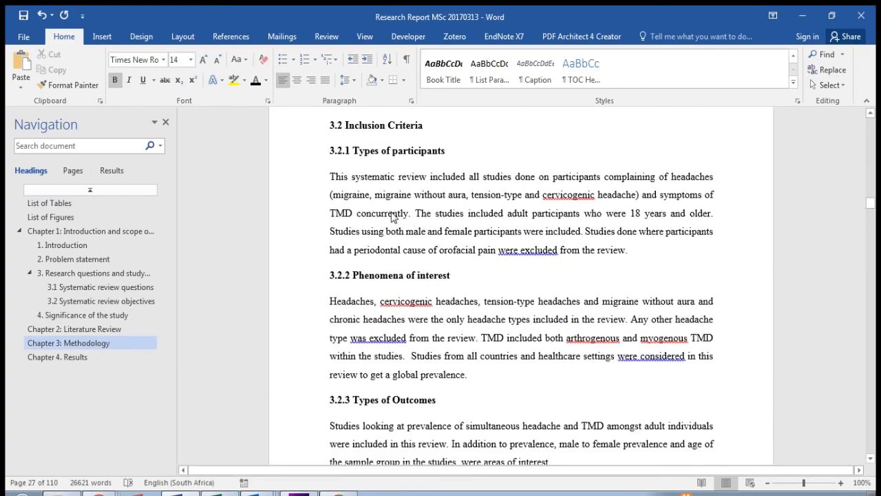
scroll(393, 217, "down", 10)
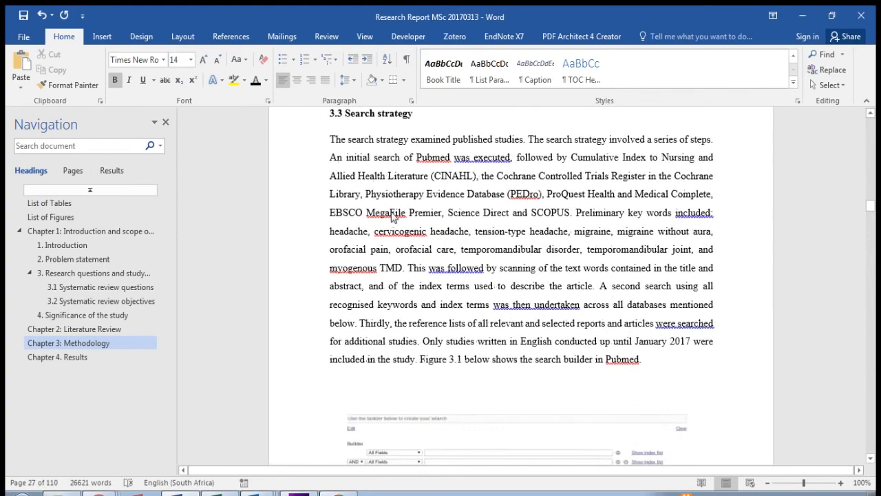
scroll(390, 216, "down", 8)
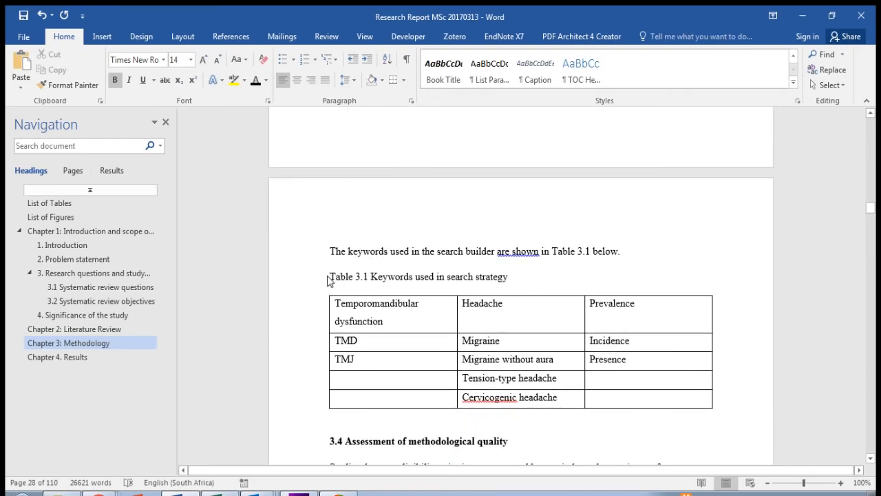
left_click(329, 280)
left_click(231, 39)
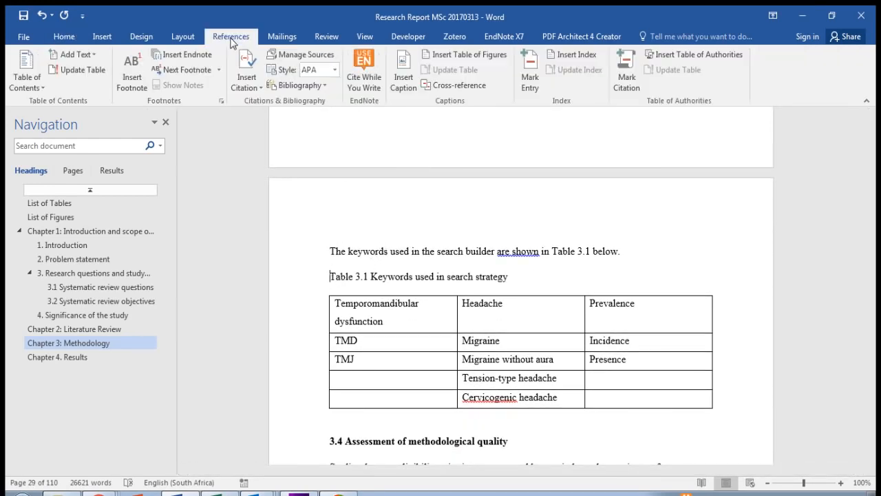
left_click(404, 83)
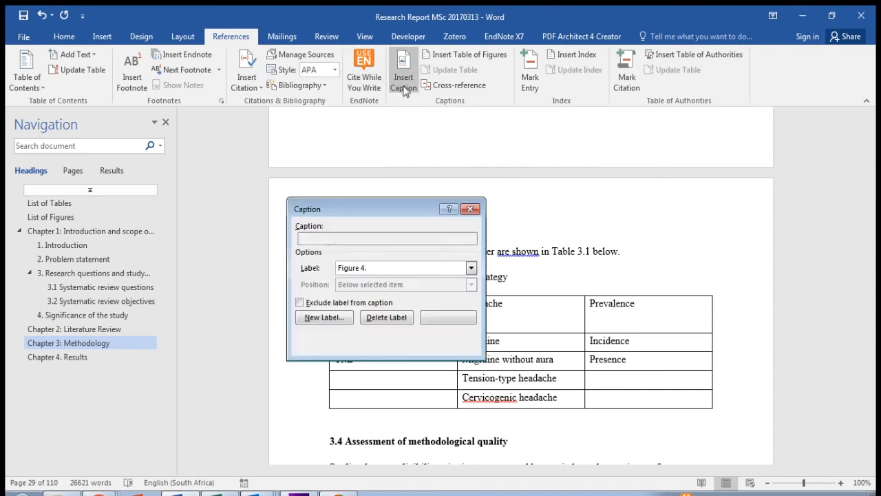
left_click(471, 271)
left_click(471, 271)
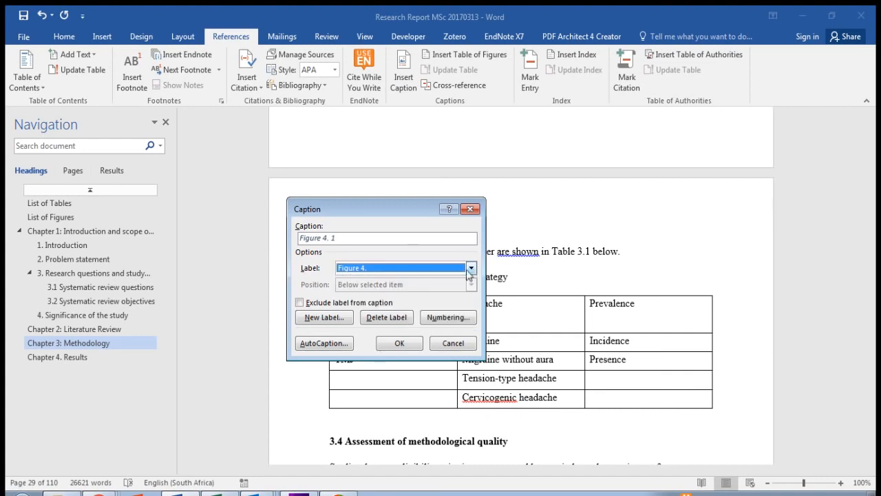
left_click(336, 322)
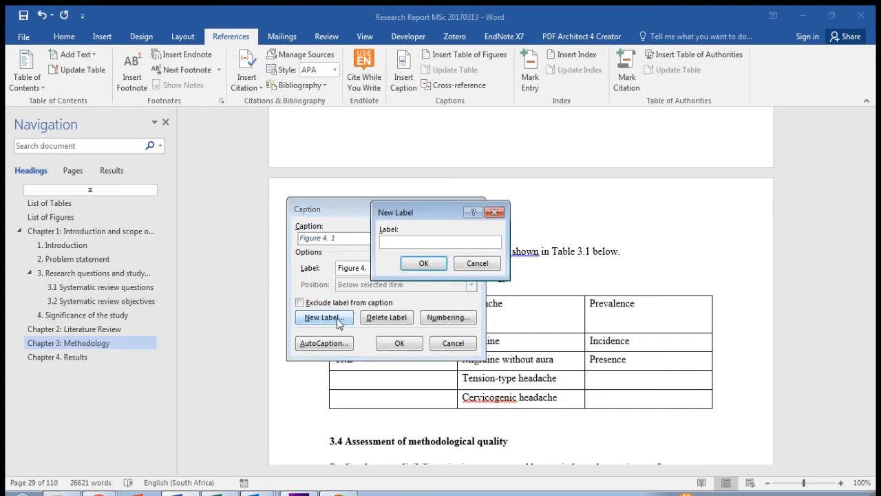
type("Table 3.")
left_click(424, 264)
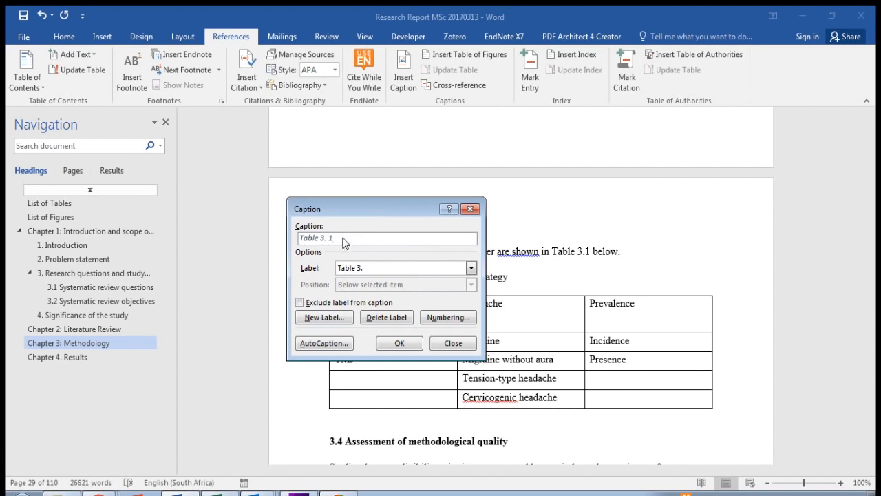
left_click(399, 343)
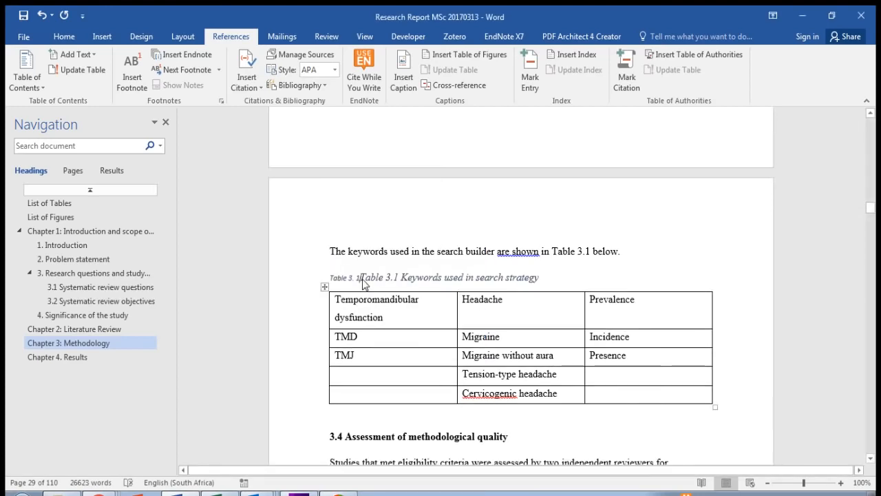
Step: Delete the old typed "Table 3.1" numbering that follows the inserted caption label
key("Delete")
key("Delete")
key("Delete")
key("Delete")
key("Delete")
key("Delete")
key("Delete")
key("Delete")
key("Delete")
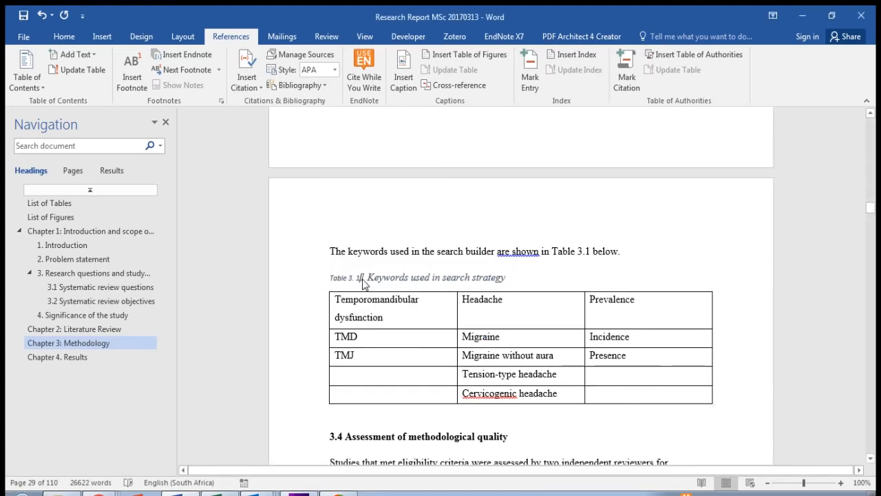
key("Delete")
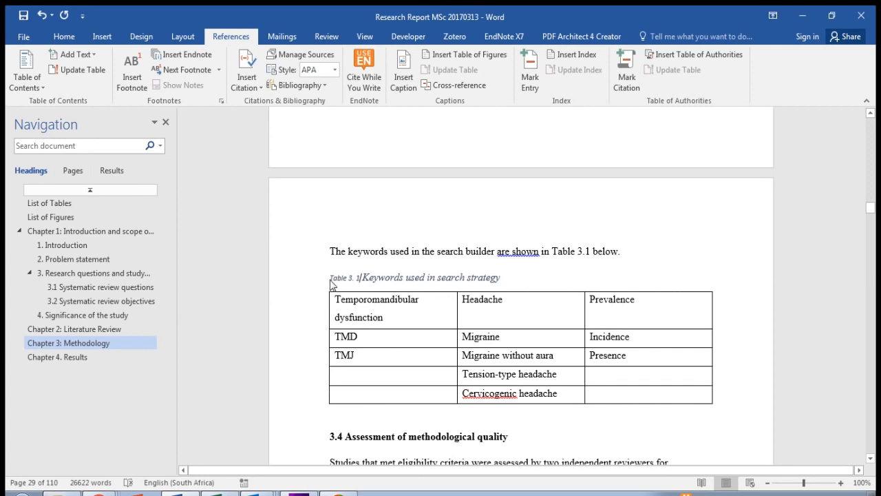
Step: Format the entire keywords table caption as 12 pt, non-italic, black text
left_click_drag(331, 282, 518, 278)
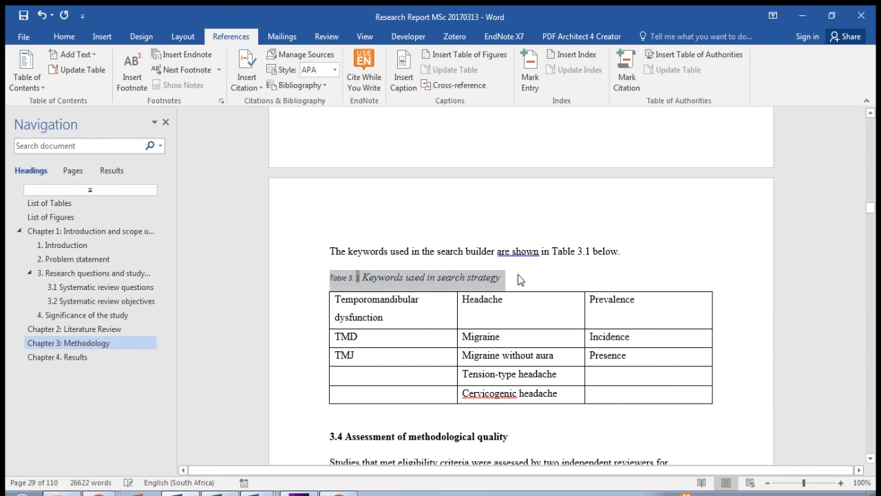
left_click(64, 37)
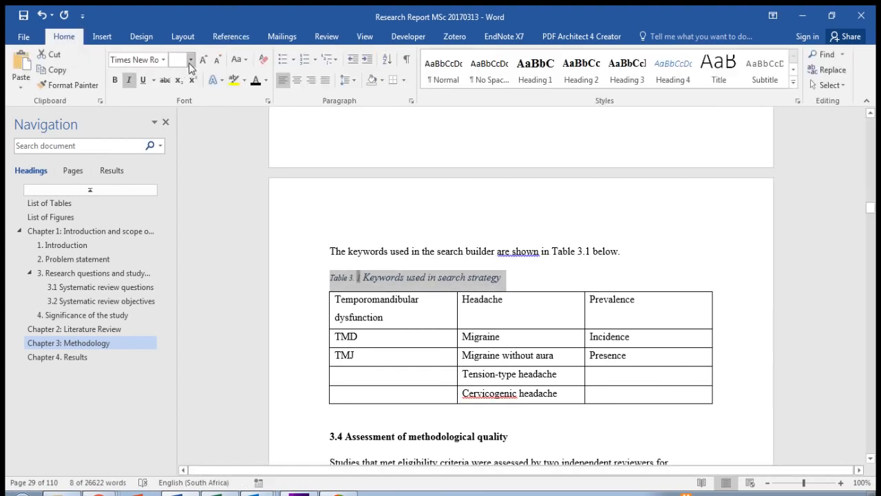
left_click(181, 124)
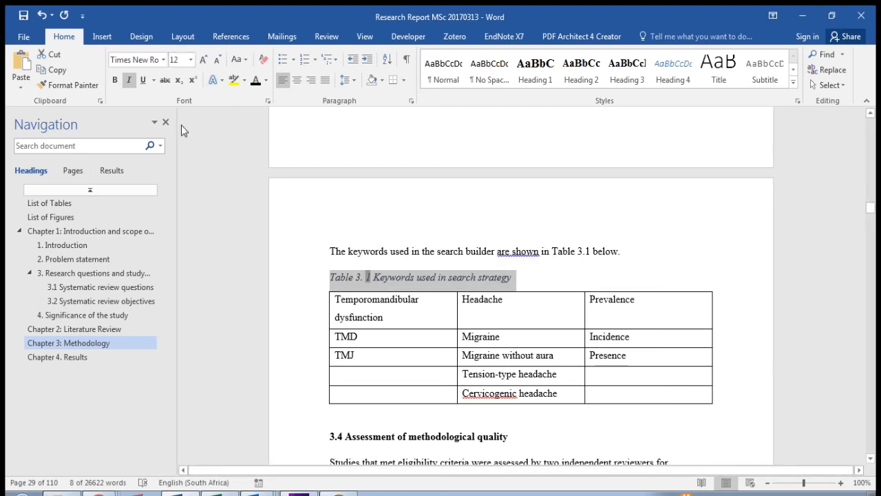
left_click(129, 82)
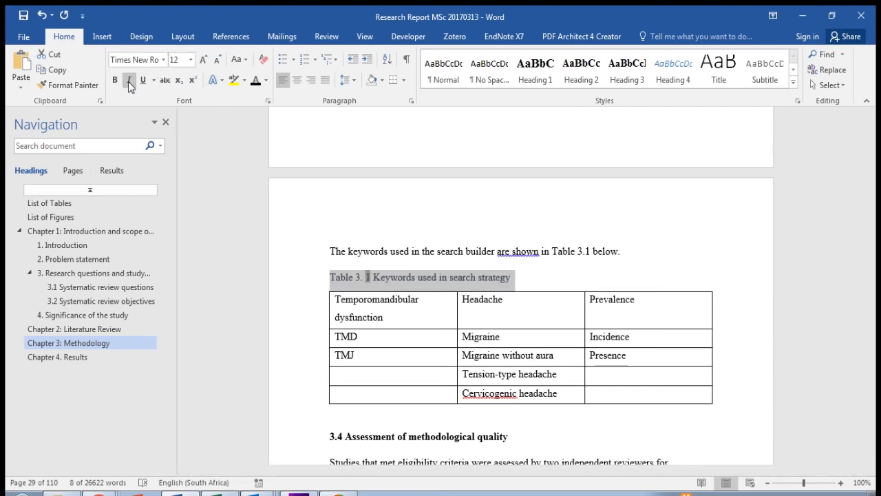
left_click(256, 81)
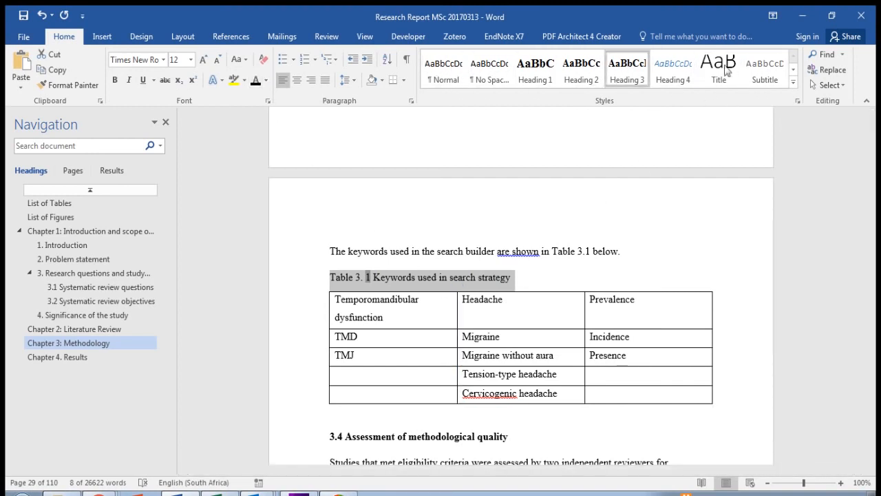
Step: Update the Caption style to match the formatted keywords table caption and deselect the text
left_click(793, 82)
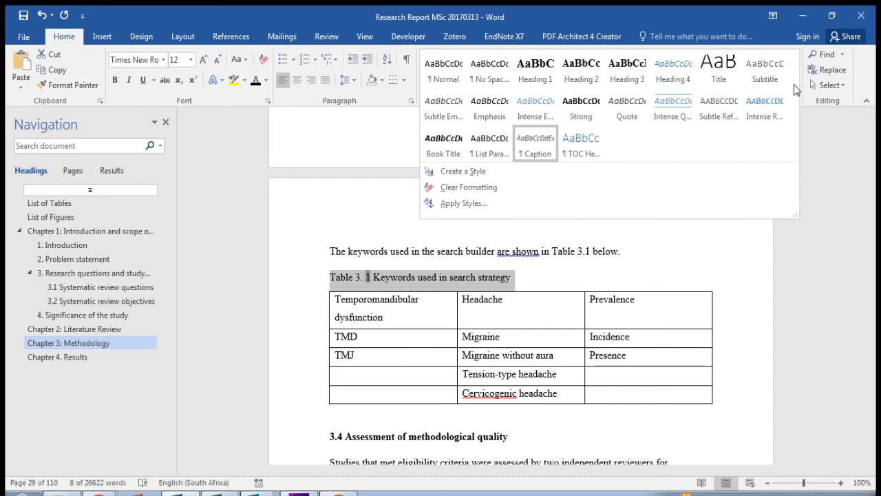
right_click(536, 151)
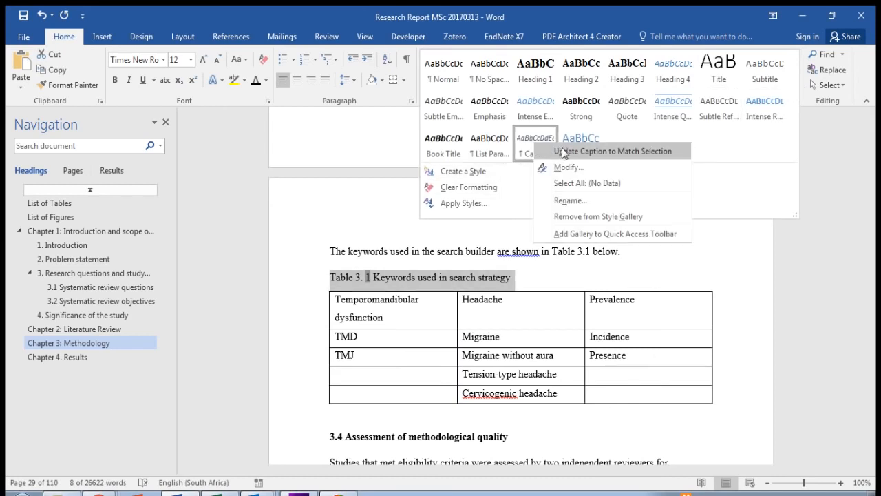
left_click(563, 151)
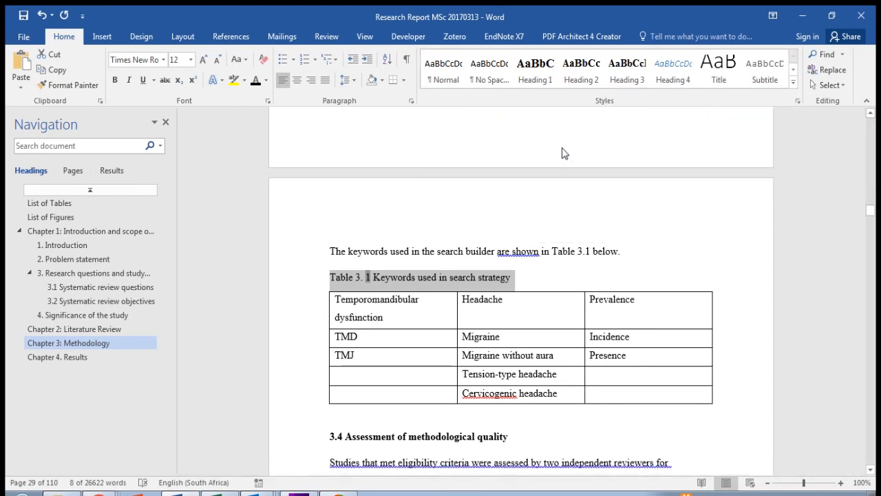
left_click(542, 281)
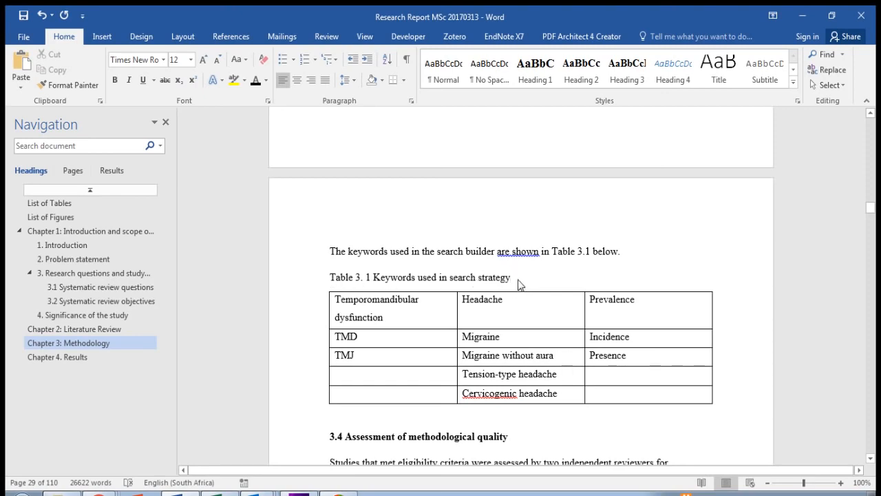
Step: Insert a caption with the new label "Table 4." before the typed title of the excluded full text articles table in Chapter 4
scroll(519, 285, "down", 10)
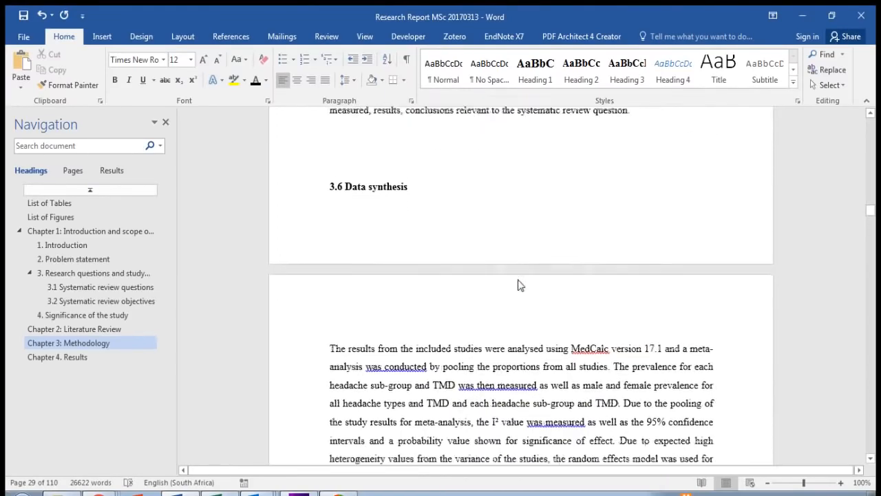
scroll(520, 285, "down", 12)
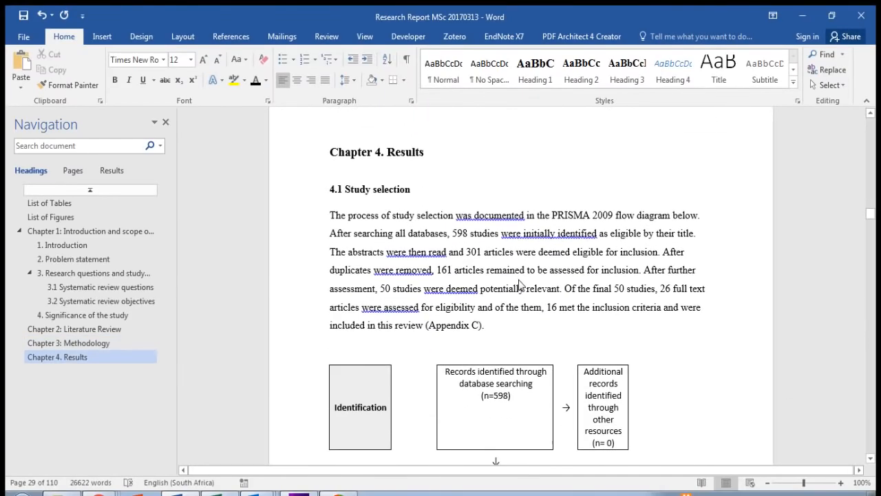
scroll(520, 285, "down", 2)
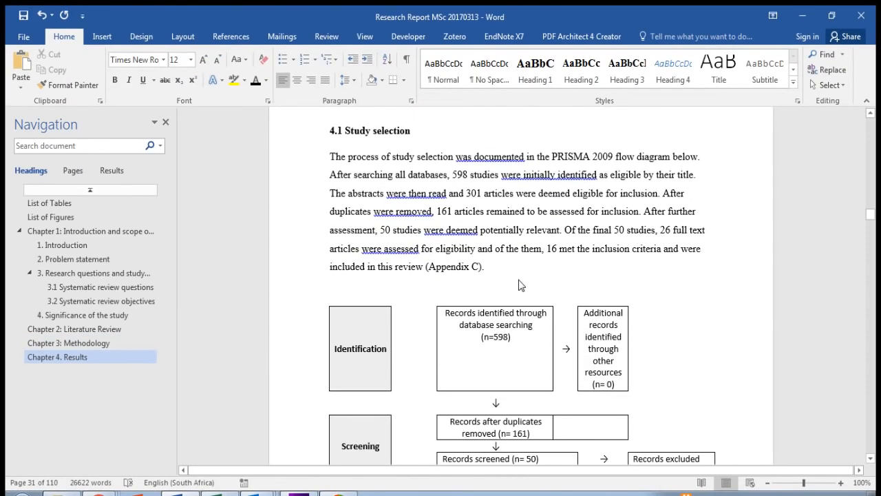
scroll(520, 285, "down", 12)
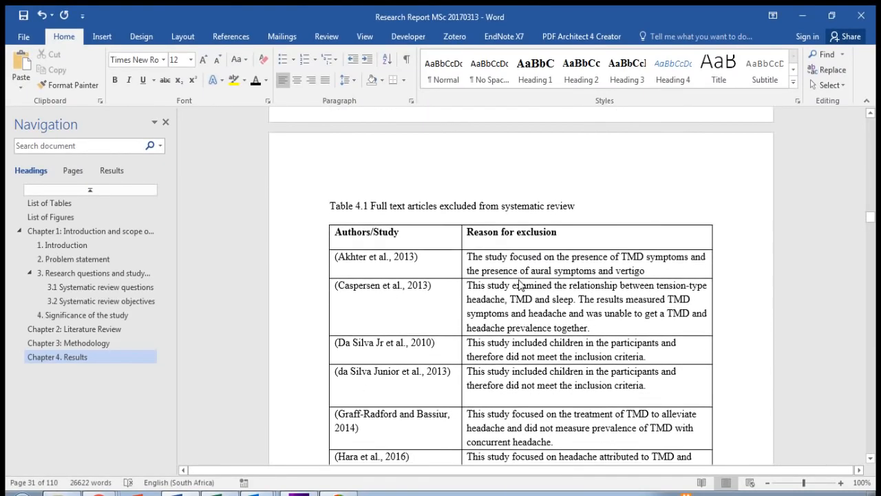
scroll(523, 285, "up", 2)
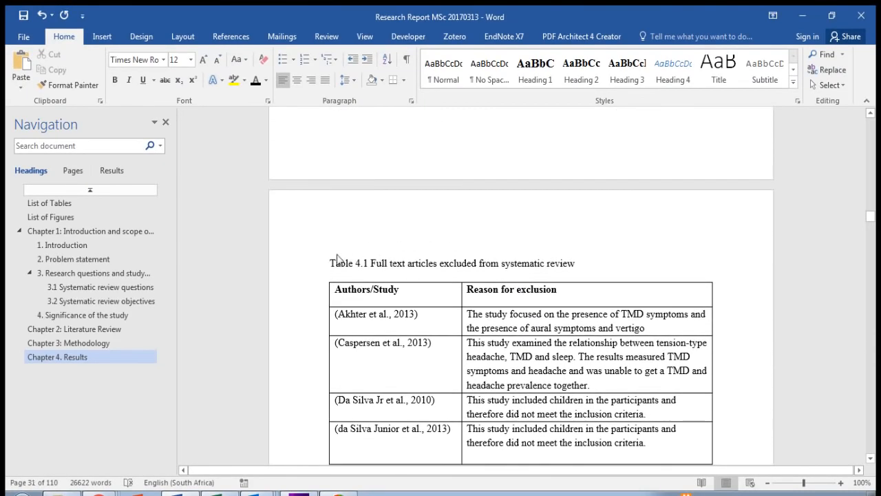
left_click(330, 263)
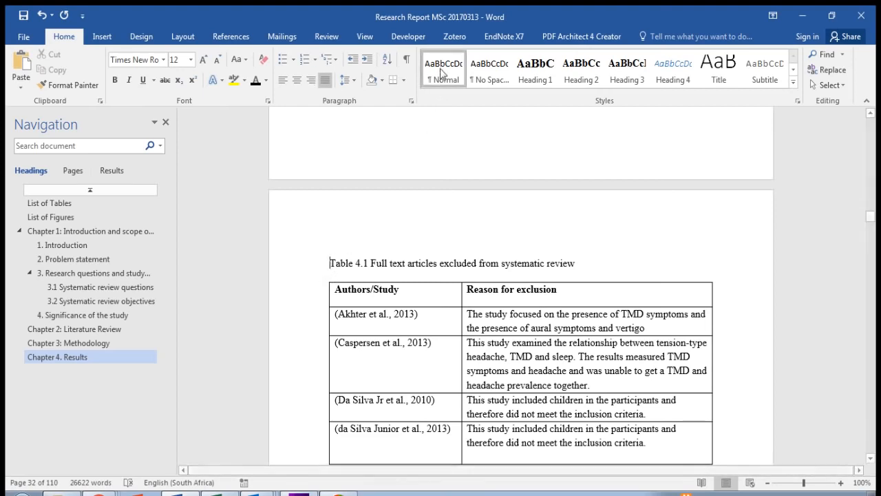
left_click(232, 37)
left_click(406, 82)
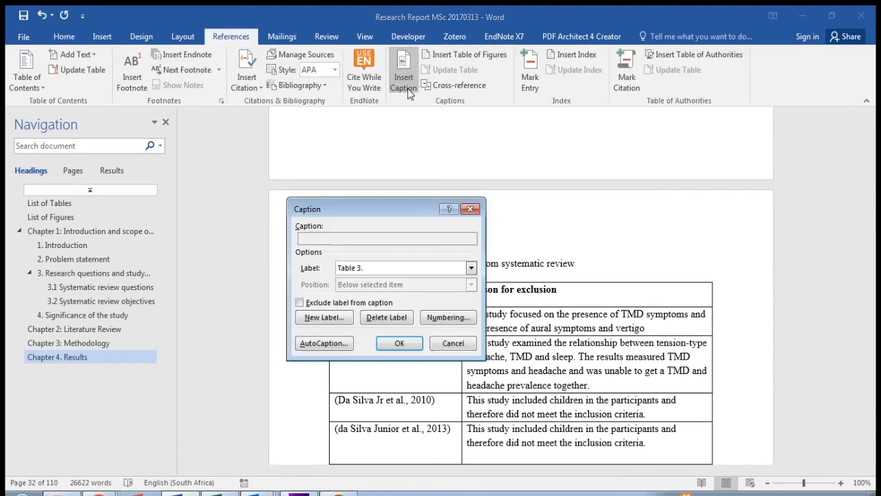
left_click(337, 324)
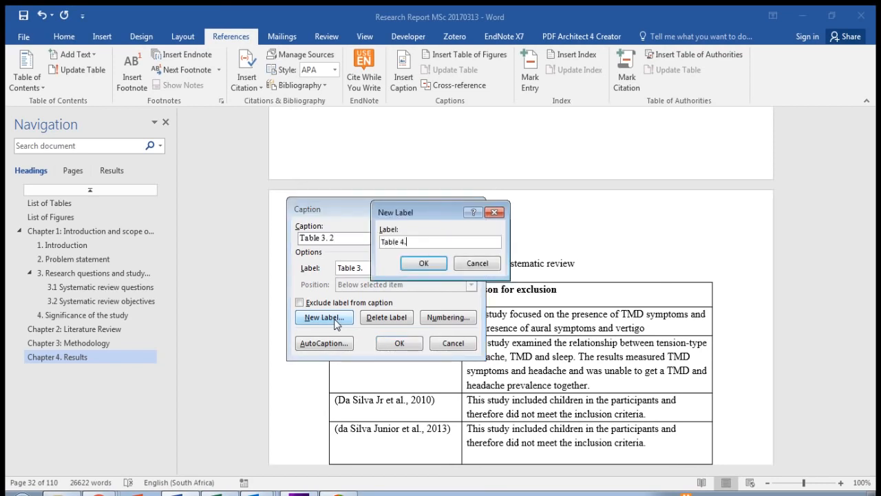
left_click(417, 268)
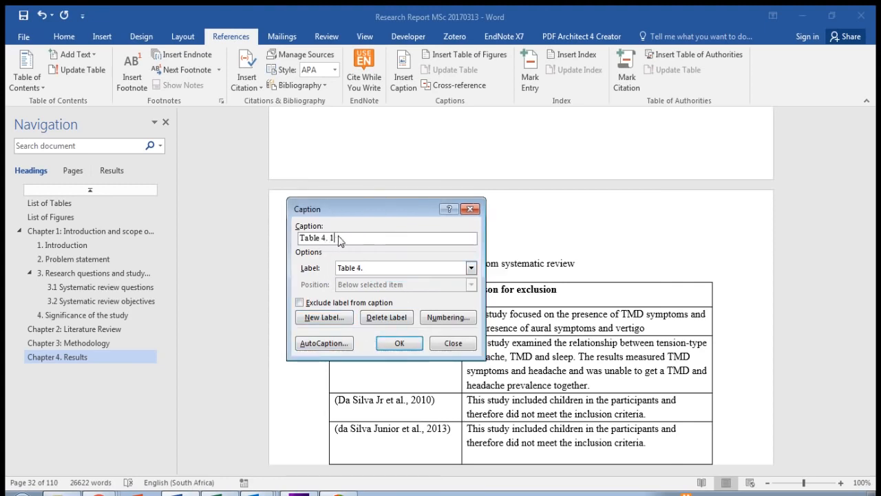
left_click(395, 346)
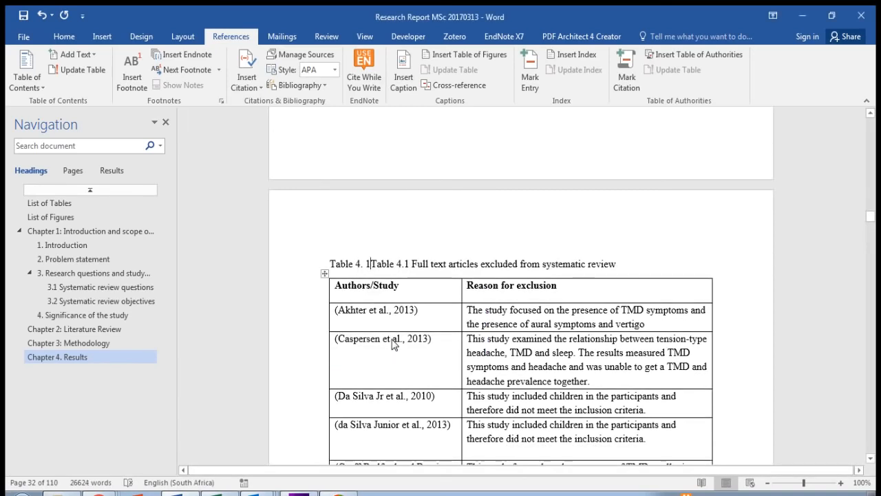
Step: Delete the old typed "Table 4.1" numbering from the excluded articles table's caption
key("Delete")
key("Delete")
key("Delete")
key("Delete")
key("Delete")
key("Delete")
key("Delete")
key("Delete")
key("Delete")
key("Delete")
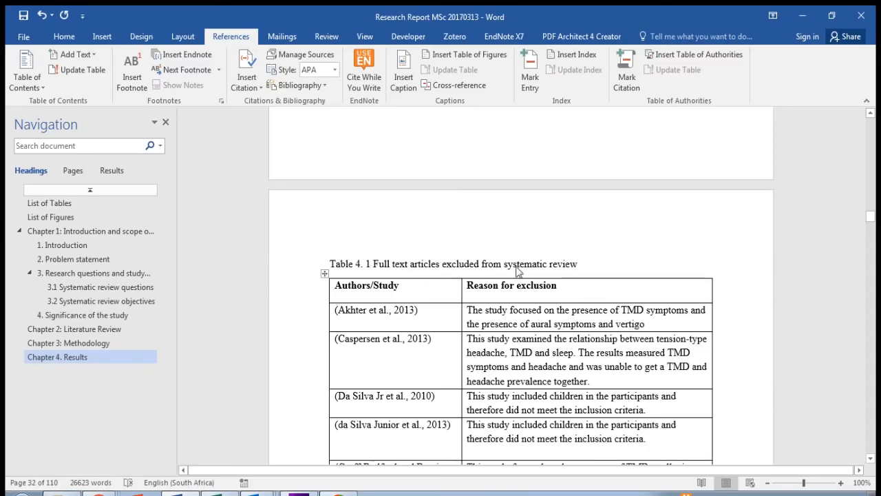
Step: Insert a "Table 4." caption before the title of the pooled TMD prevalence table for males and females, and delete the typed "Table 4.3" numbering
scroll(518, 303, "down", 4)
scroll(518, 313, "down", 20)
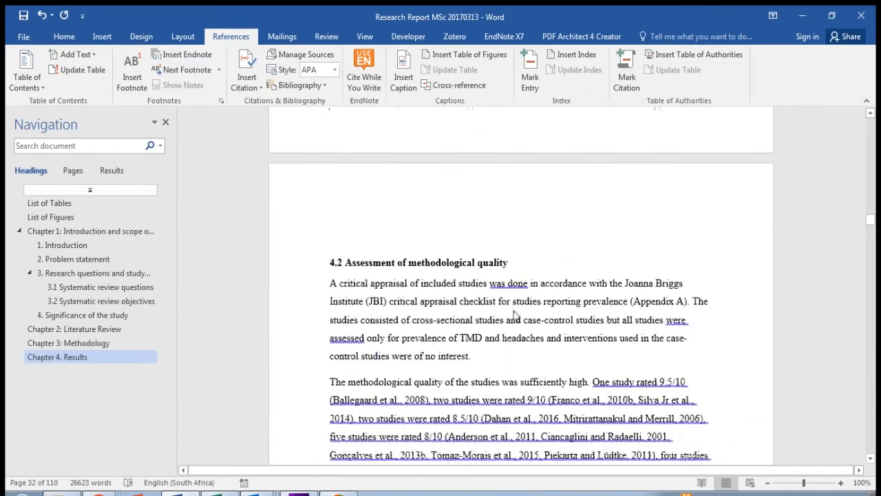
scroll(516, 318, "down", 20)
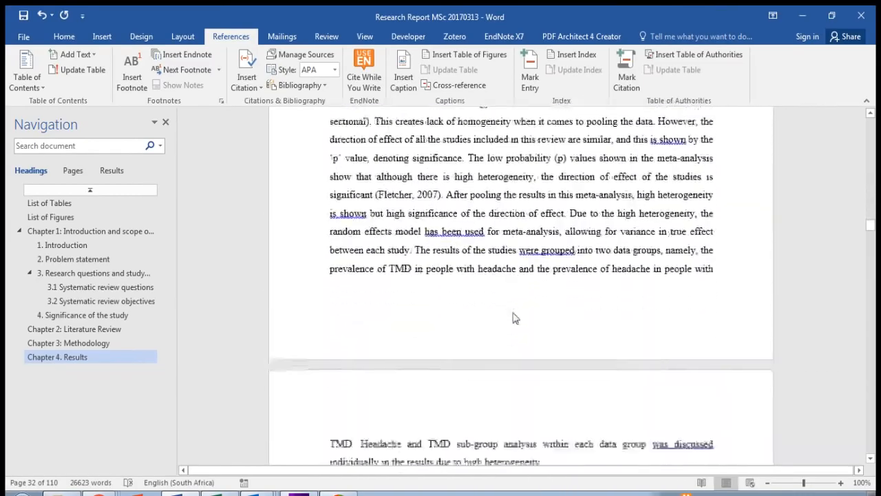
scroll(513, 317, "up", 3)
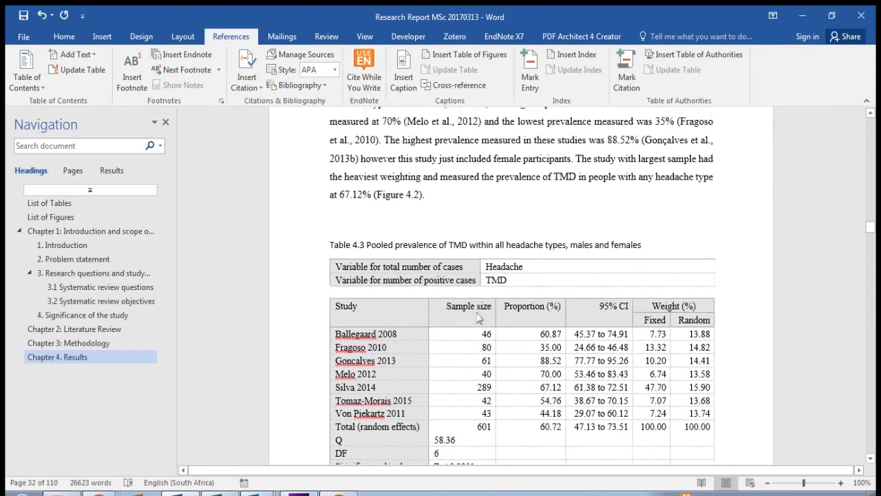
left_click(325, 247)
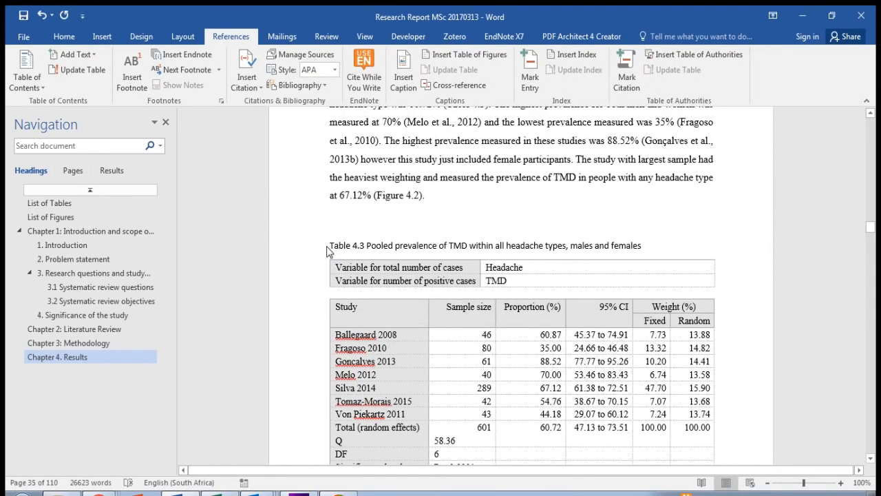
left_click(411, 79)
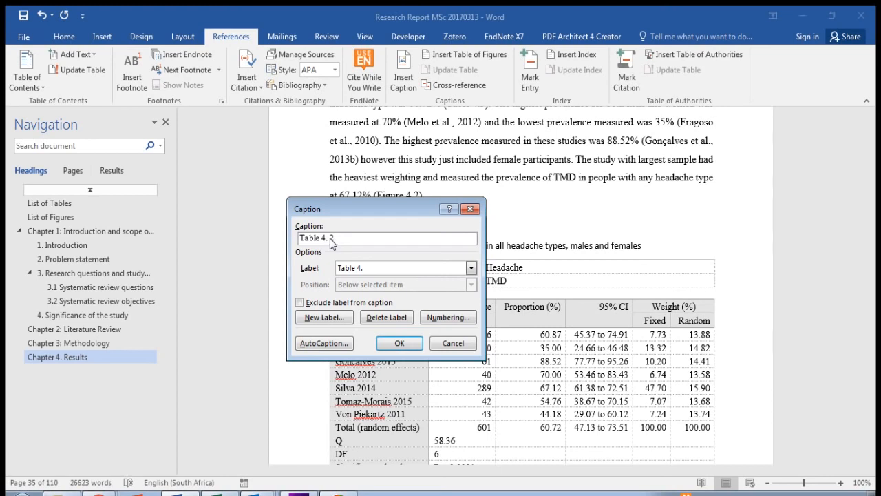
left_click(398, 343)
key("Delete")
key("Delete")
key("Delete")
key("Delete")
key("Delete")
key("Delete")
key("Delete")
key("Delete")
key("Delete")
key("Delete")
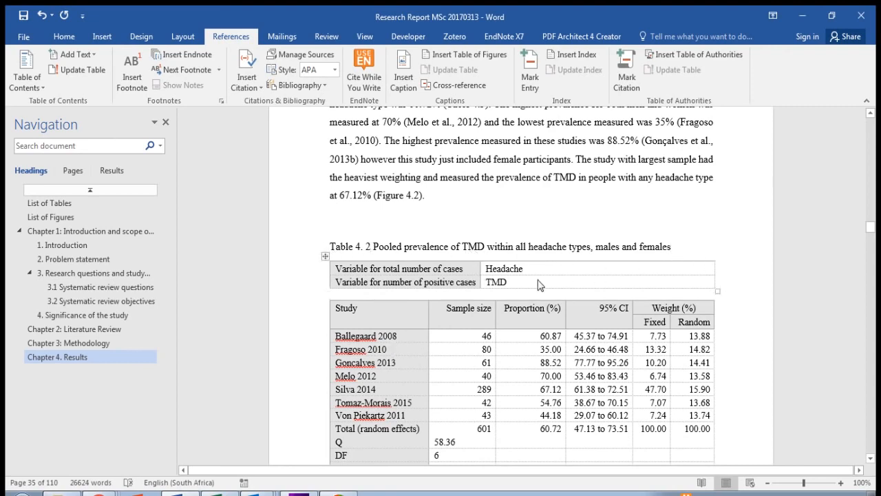
Step: Insert a "Table 4." caption before the title of the TMD prevalence in males table and delete the typed "Table 4.4" numbering
scroll(539, 285, "down", 10)
scroll(539, 285, "down", 15)
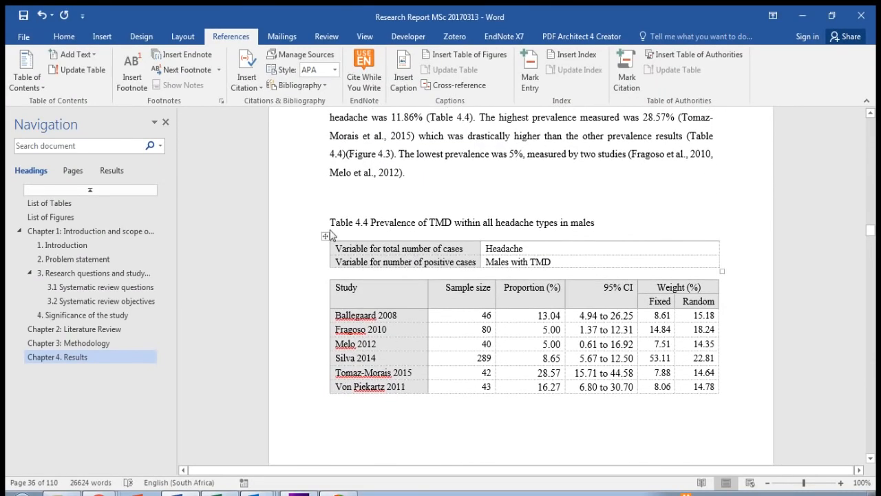
left_click(404, 72)
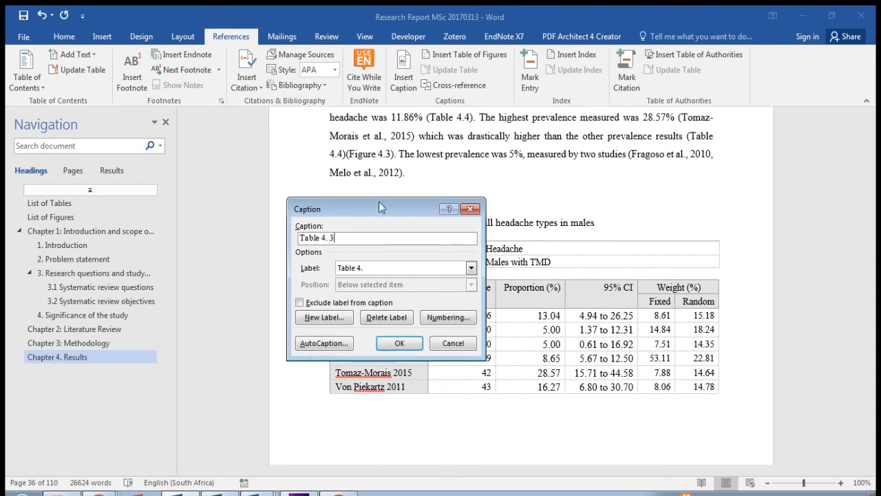
left_click(400, 343)
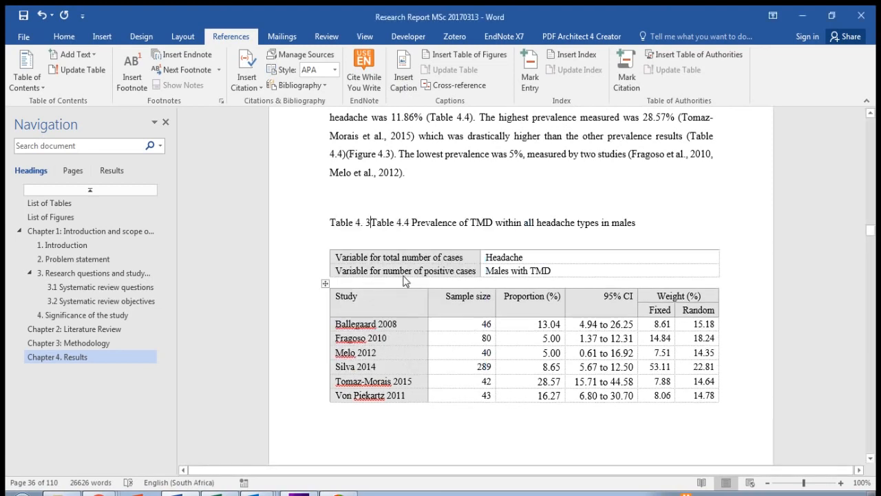
key("Delete")
key("Delete")
key("Delete")
key("Delete")
key("Delete")
key("Delete")
key("Delete")
key("Delete")
key("Delete")
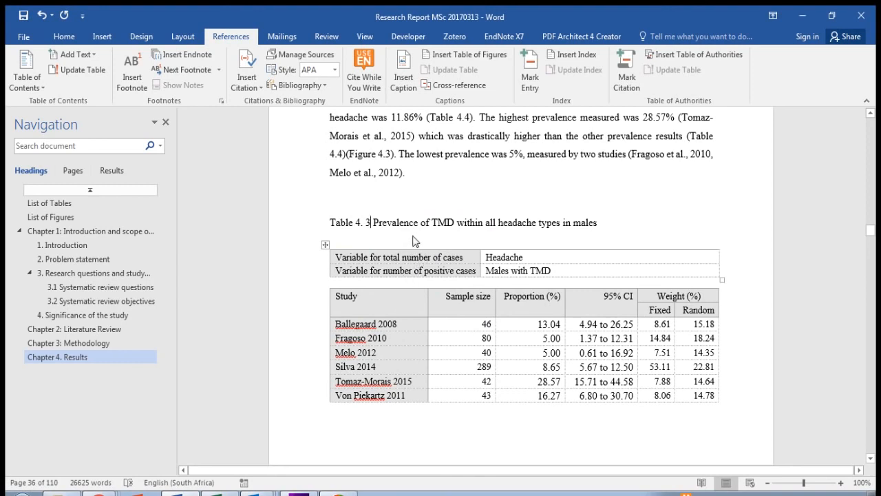
Step: Start a table of figures under the List of Tables heading with the caption label set to "Table 3."
left_click(71, 209)
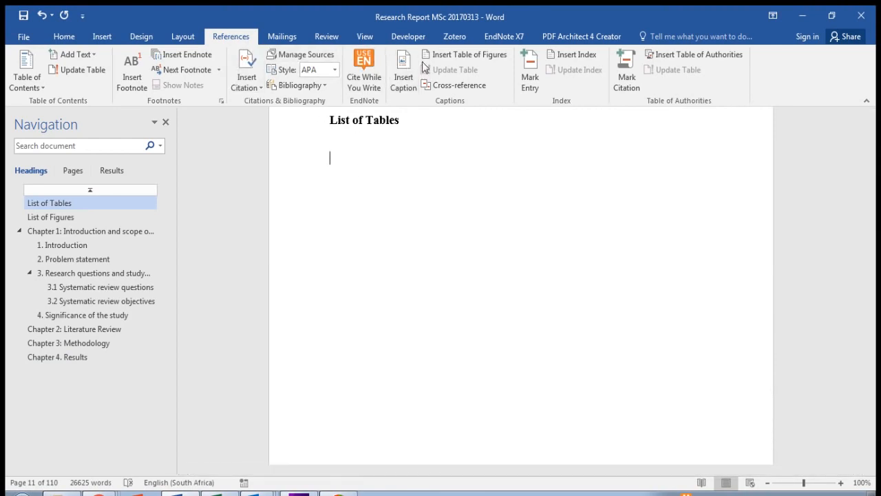
left_click(450, 55)
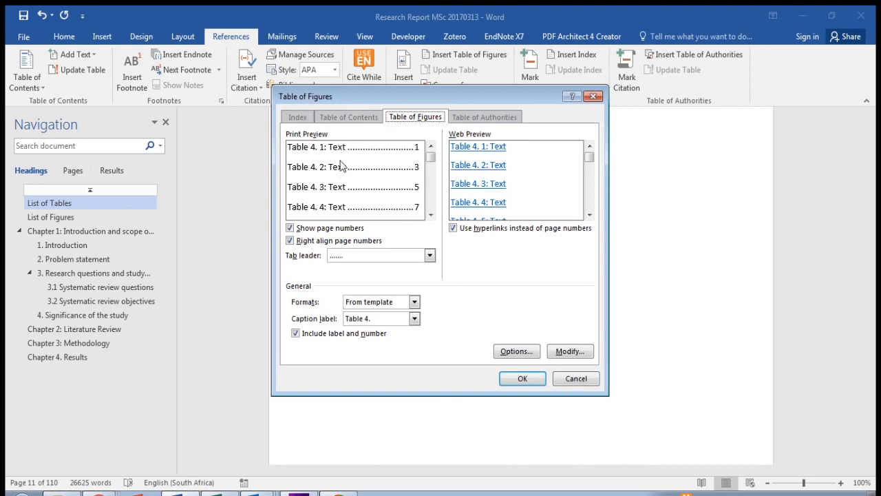
left_click(415, 319)
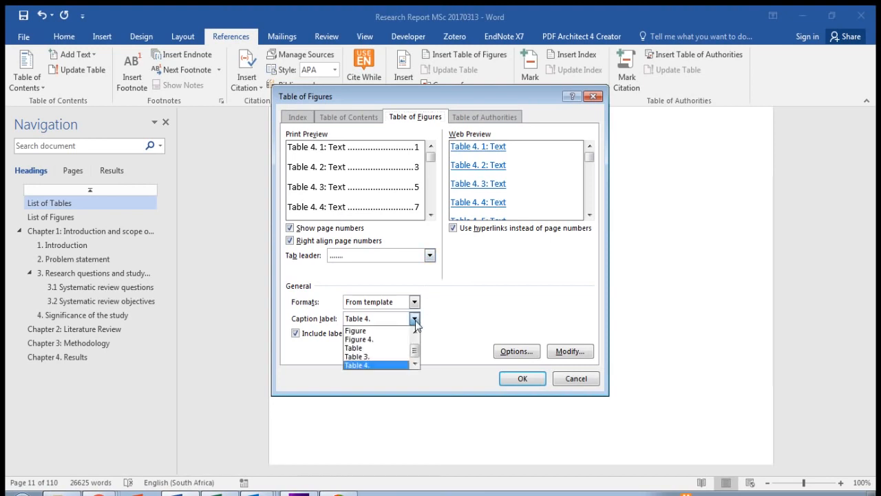
left_click(400, 358)
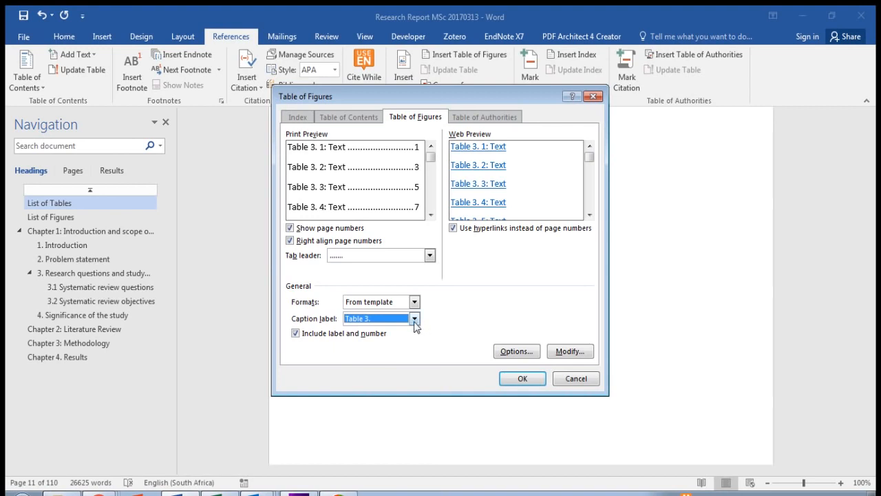
left_click(414, 318)
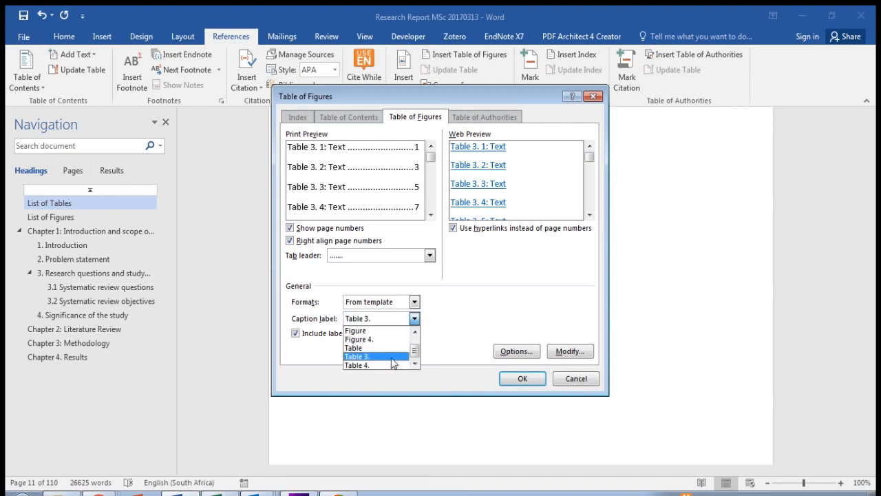
left_click(393, 358)
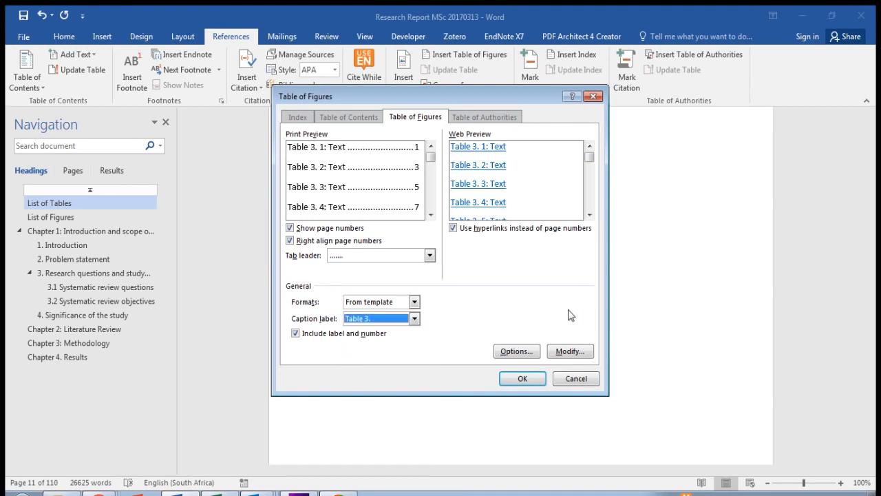
Step: Modify the Table of Figures style to Times New Roman, 12 pt, and insert the list of "Table 3." captions
left_click(574, 352)
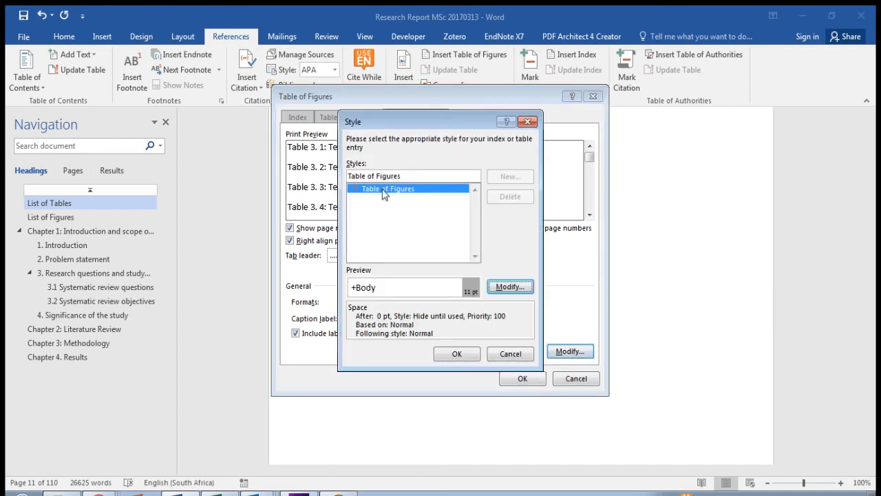
left_click(509, 288)
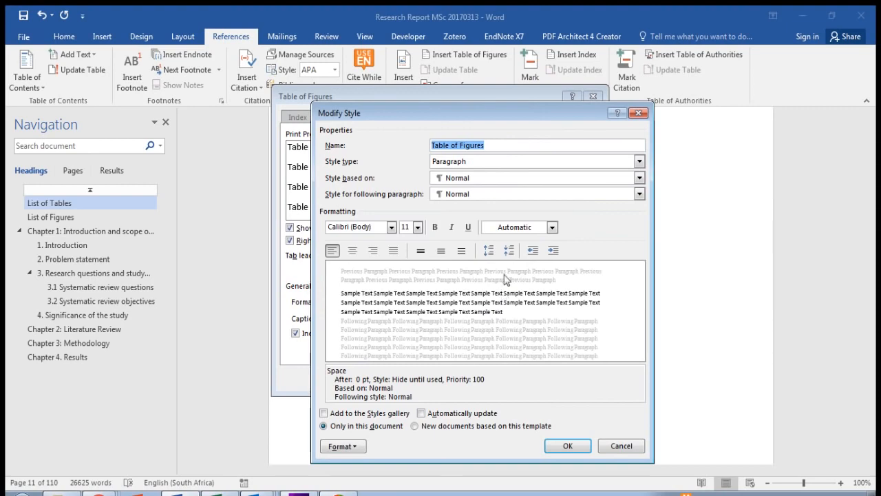
left_click(391, 227)
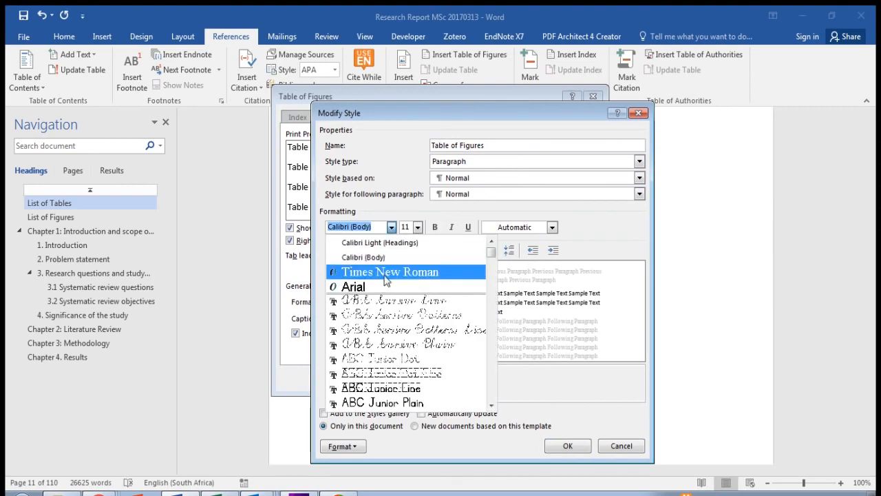
left_click(384, 271)
left_click(417, 228)
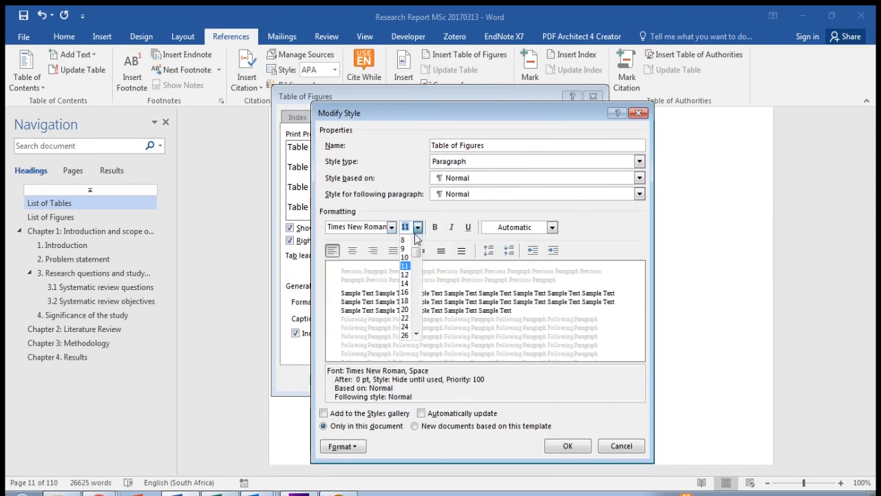
left_click(404, 274)
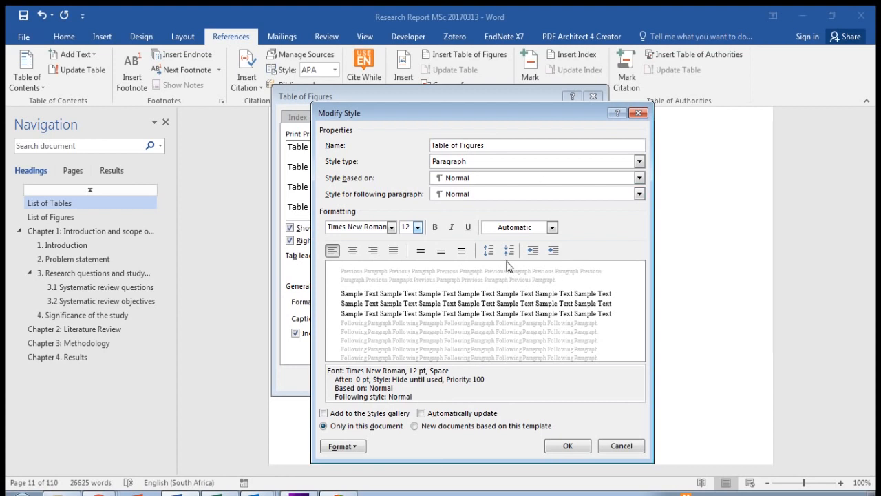
left_click(568, 446)
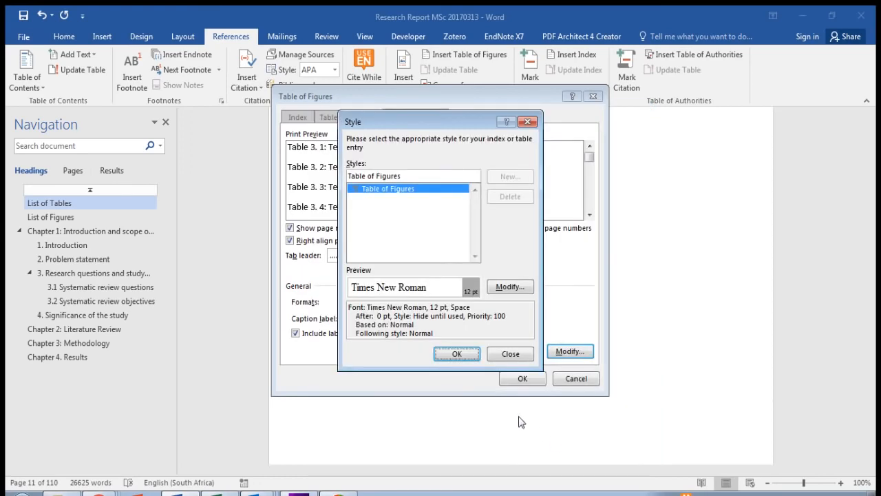
left_click(455, 358)
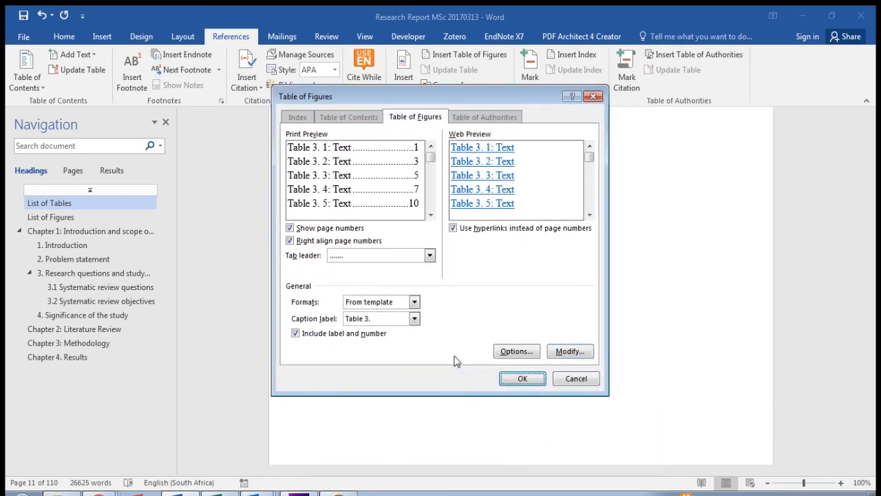
left_click(525, 379)
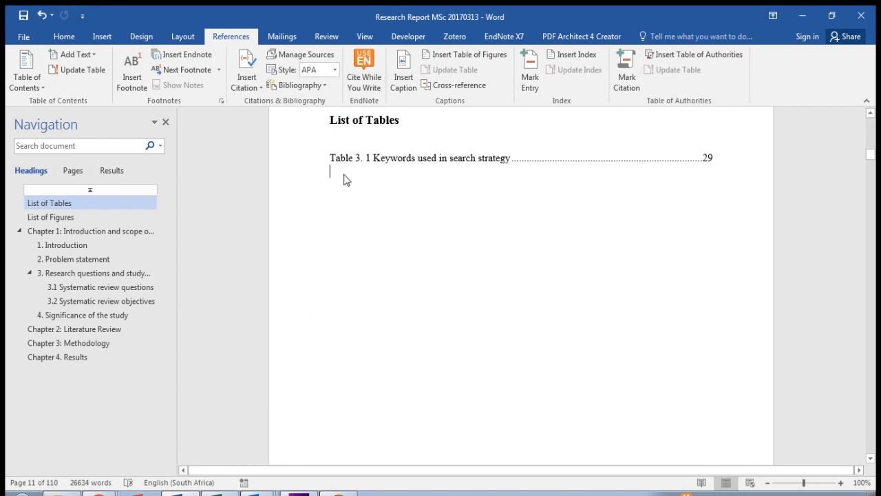
Step: Insert a table of figures with the caption label "Table 4." below the "Table 3." entries in the List of Tables
left_click(403, 86)
left_click(472, 209)
left_click(468, 54)
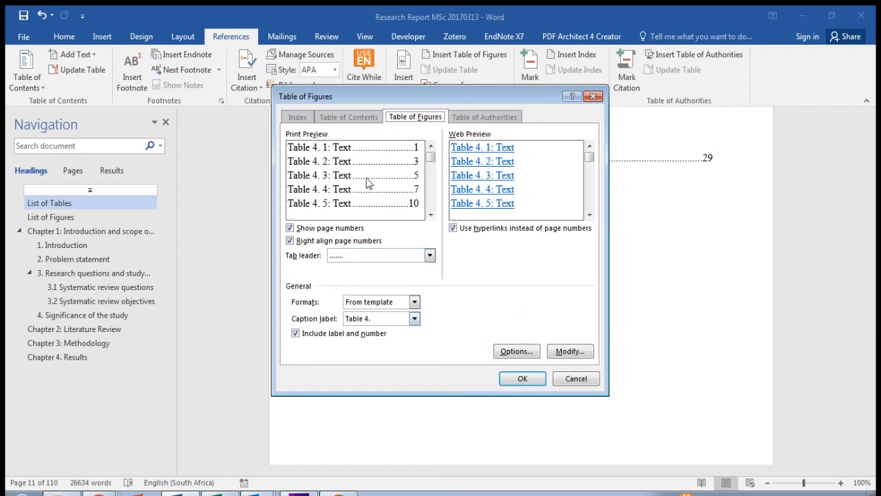
left_click(523, 379)
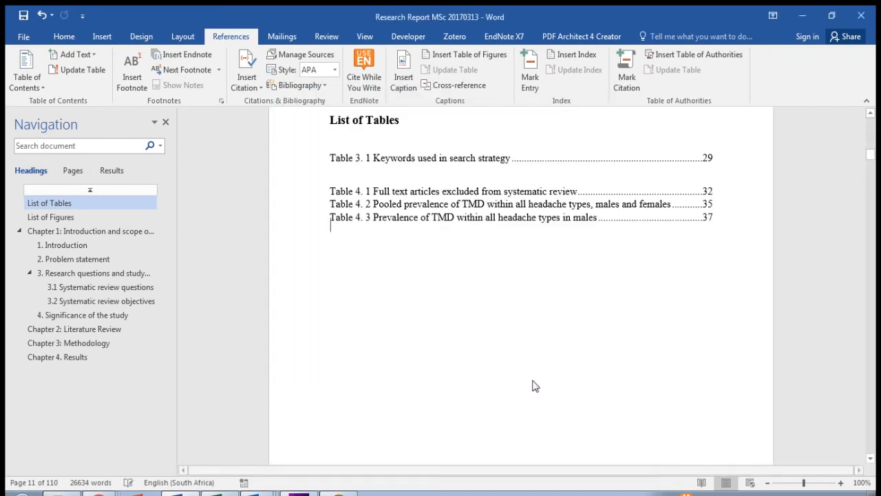
Step: Try to remove the empty line between the "Table 3." and "Table 4." entries in the List of Tables
left_click(357, 176)
key("BackSpace")
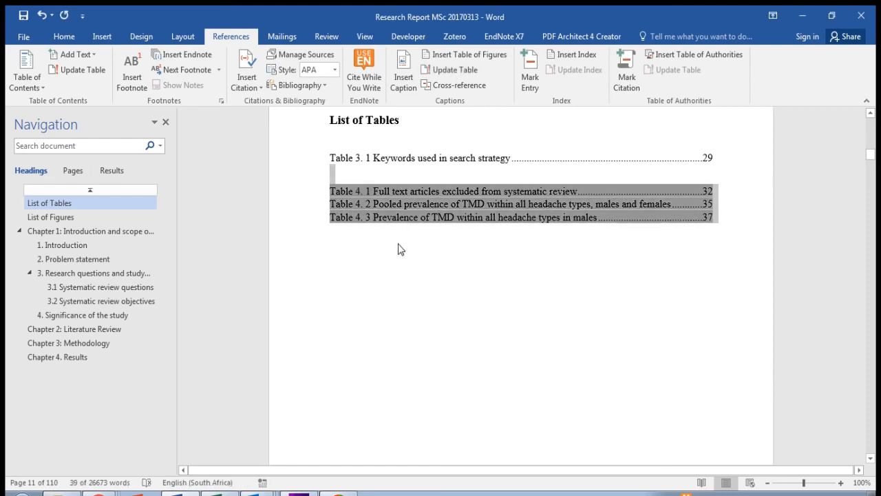
key("Left")
left_click(375, 274)
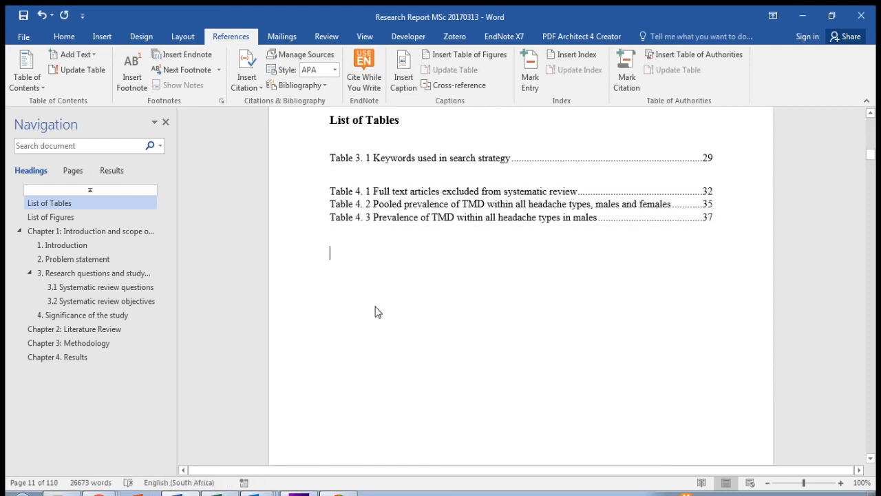
scroll(375, 306, "down", 1)
scroll(375, 312, "down", 1)
scroll(375, 312, "up", 1)
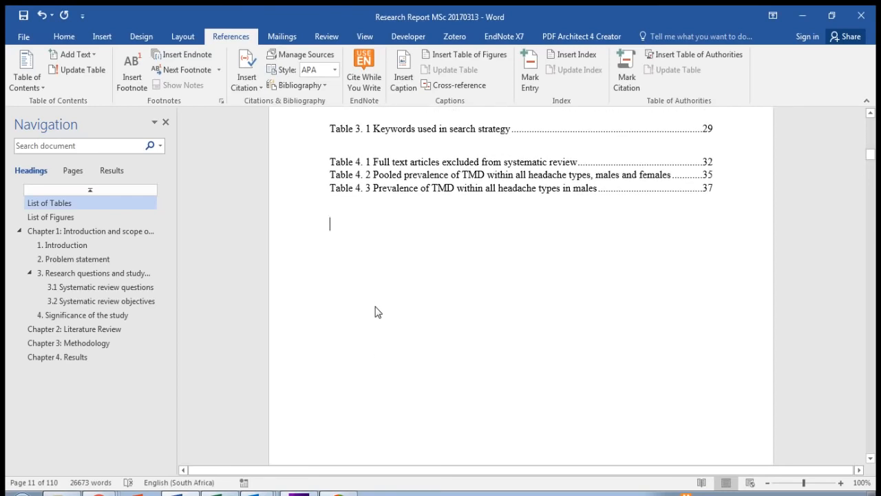
scroll(376, 311, "up", 2)
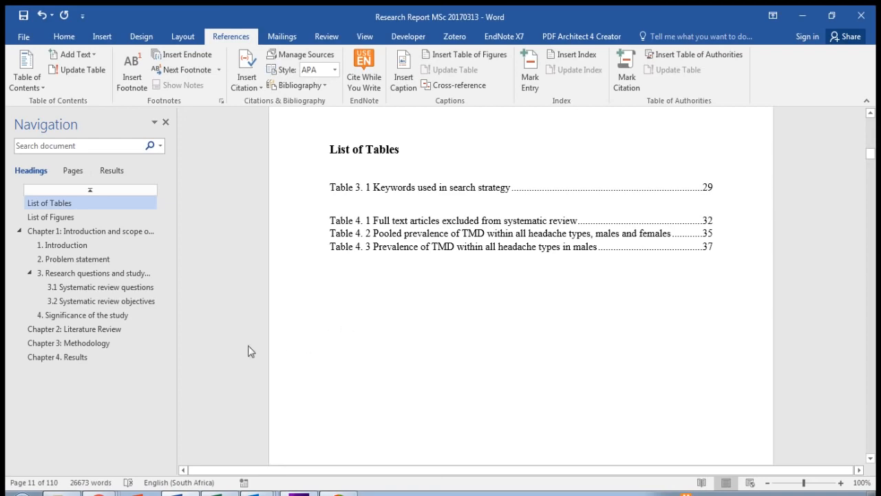
Step: Create a new caption label "Figure 4." for the PRISMA 2009 Flow Diagram title in Chapter 4
left_click(93, 358)
scroll(440, 259, "down", 8)
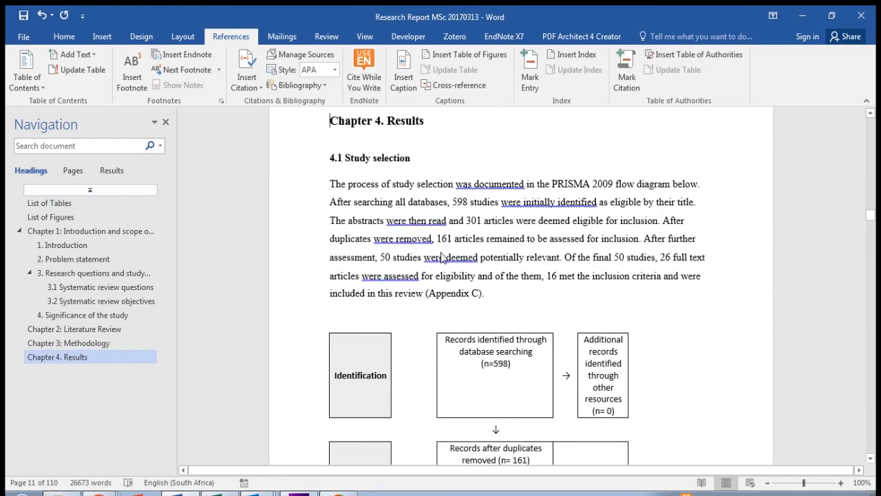
scroll(443, 260, "down", 10)
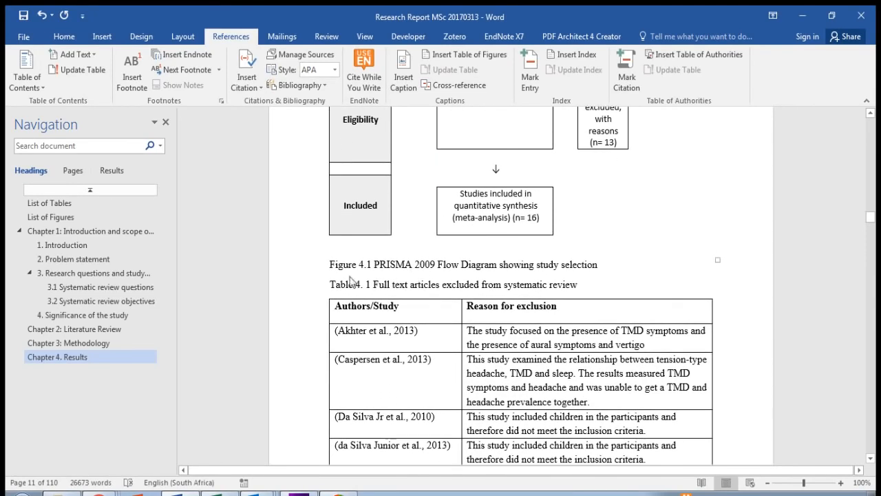
left_click(330, 266)
left_click(405, 77)
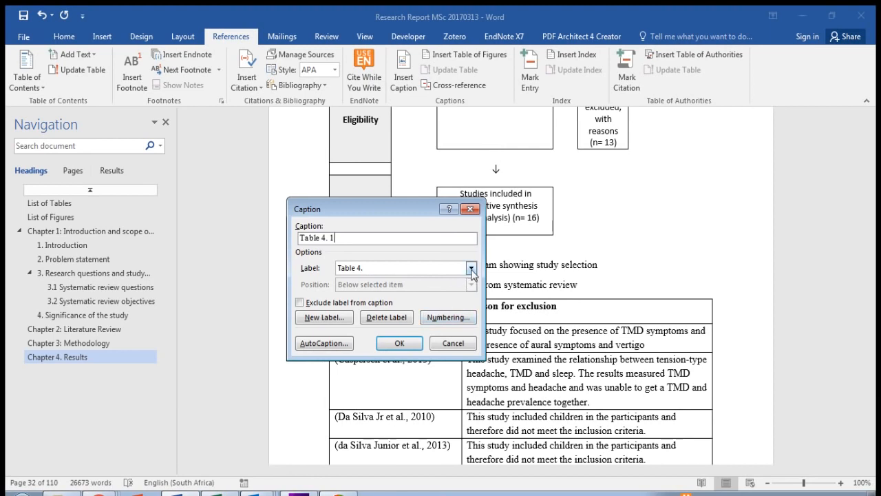
left_click(344, 318)
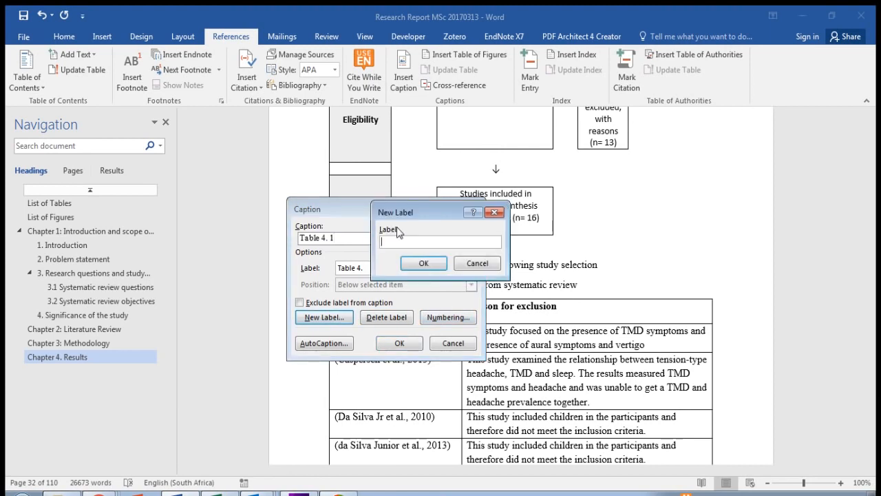
type("Figure 4.")
left_click(420, 266)
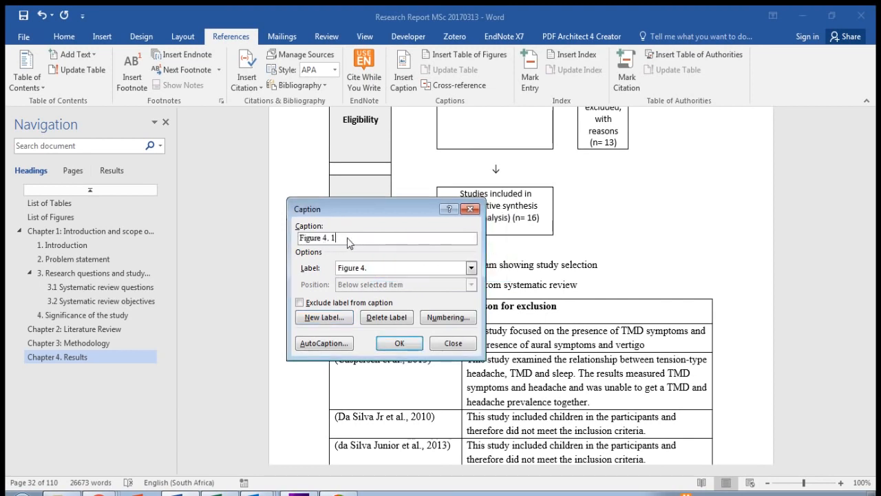
Step: Insert the "Figure 4." caption in place of the PRISMA title's typed "Figure 4.1" numbering, and add an empty line before the table title below
left_click(400, 344)
key("Delete")
key("Delete")
key("Delete")
key("Delete")
key("Delete")
key("Delete")
key("Delete")
key("Delete")
key("Delete")
key("Delete")
key("Delete")
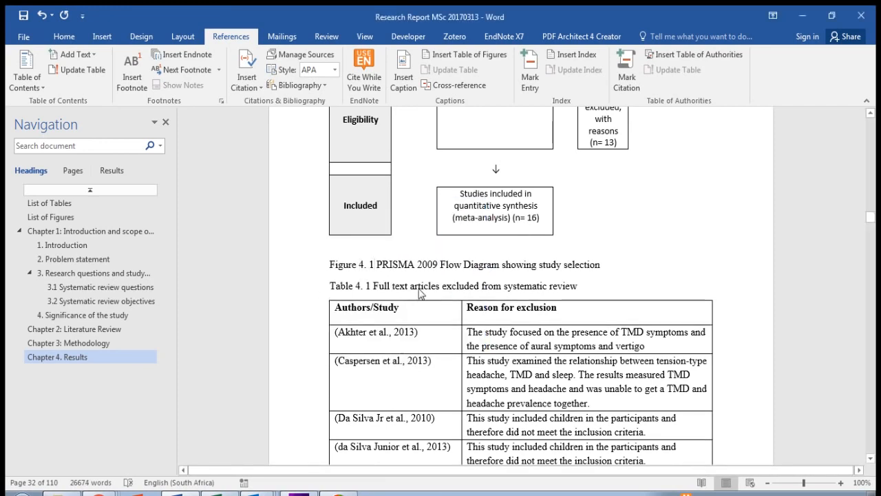
key("Return")
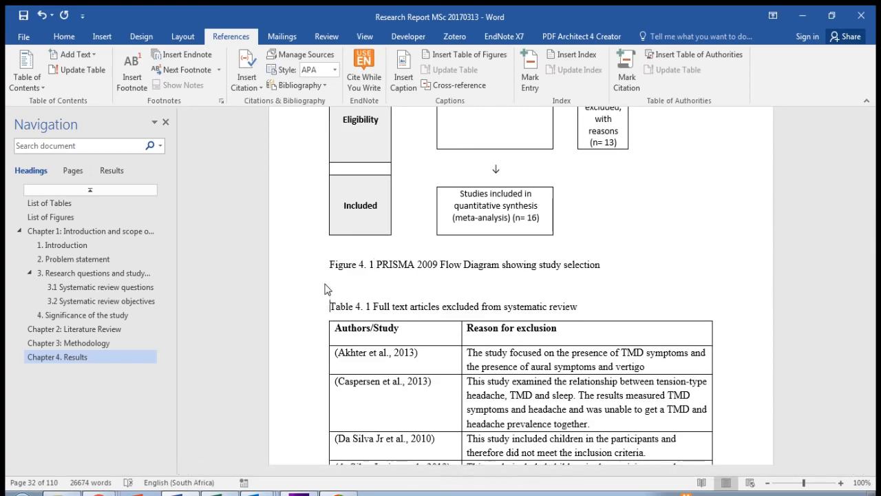
left_click(332, 267)
Step: Insert a "Figure 4." caption before the title of the any-headache-type forest plot and delete the typed "Figure 4.2" numbering
scroll(333, 267, "down", 20)
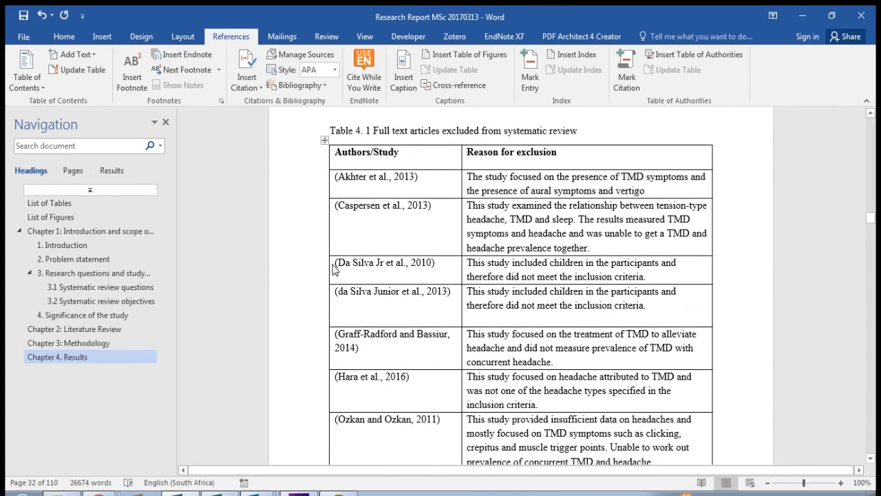
scroll(342, 277, "down", 20)
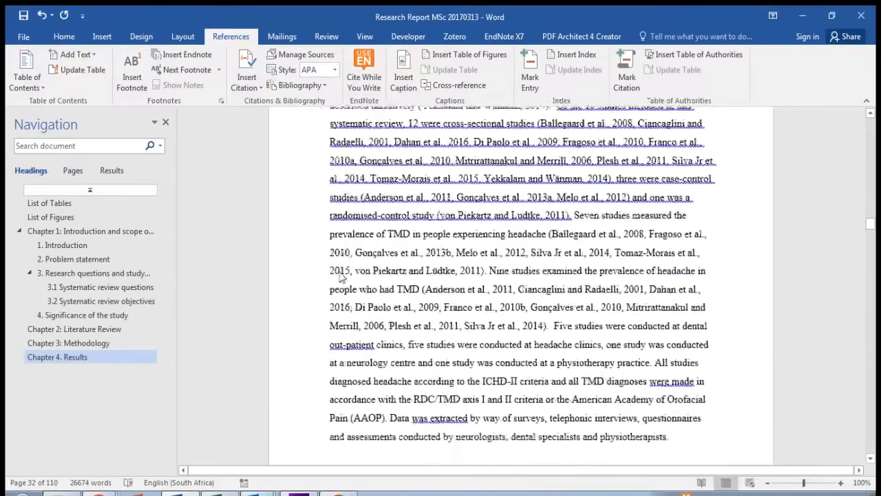
scroll(342, 278, "down", 20)
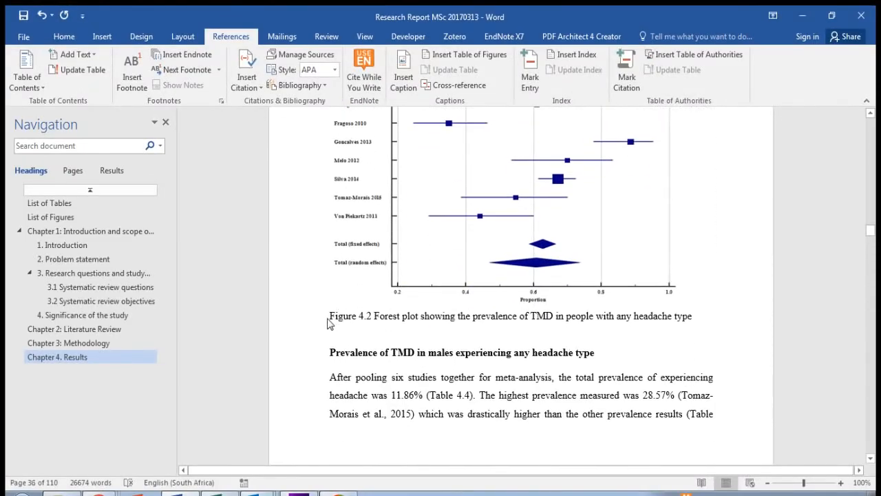
left_click(397, 81)
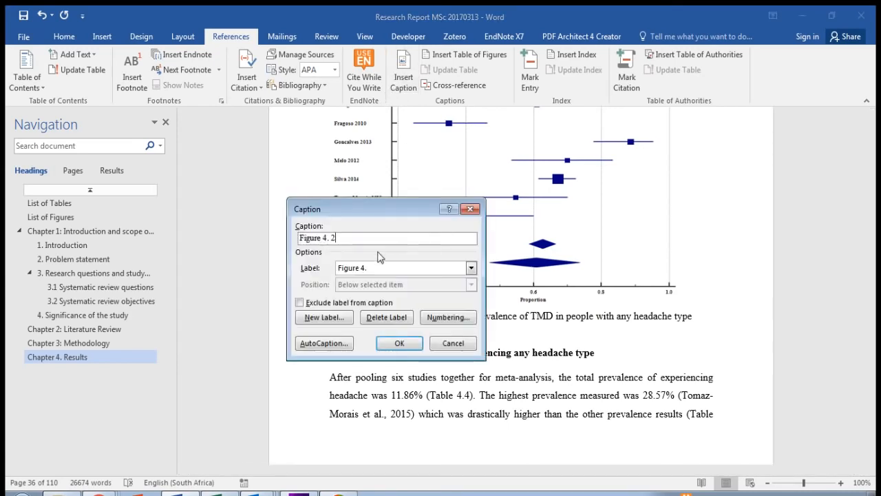
left_click(401, 344)
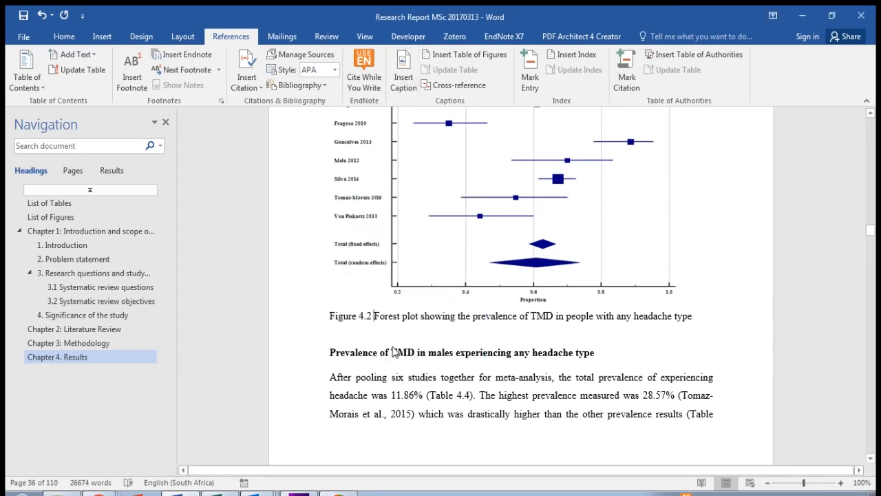
key("Delete")
key("Delete")
key("Delete")
key("Delete")
key("Delete")
key("Delete")
key("Delete")
key("Delete")
key("Delete")
key("Delete")
key("Delete")
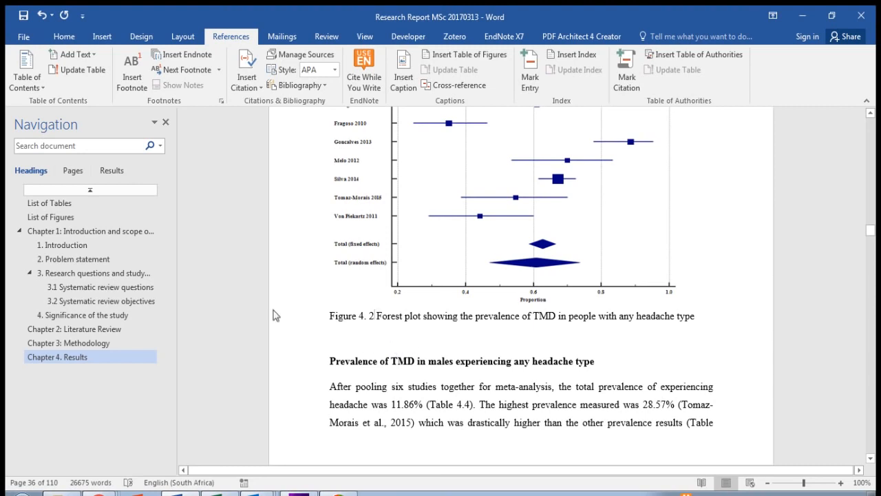
Step: Insert a table of figures with the caption label "Figure 4." under the List of Figures heading
left_click(60, 218)
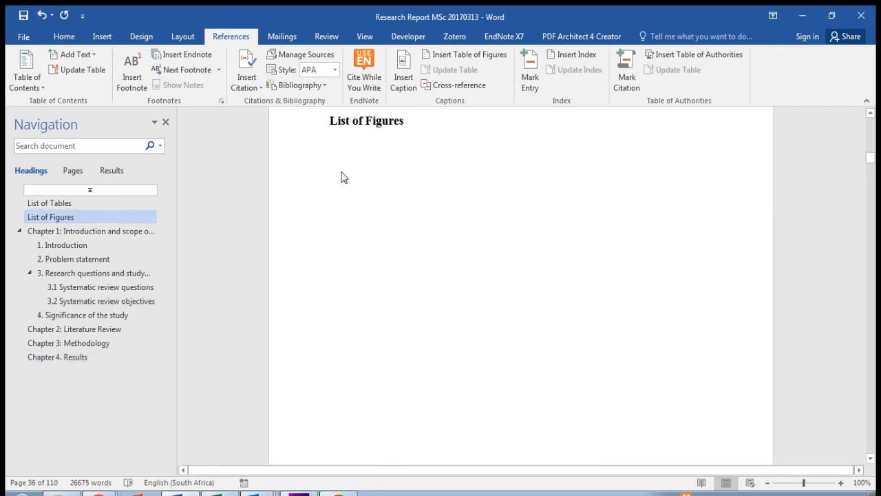
left_click(468, 55)
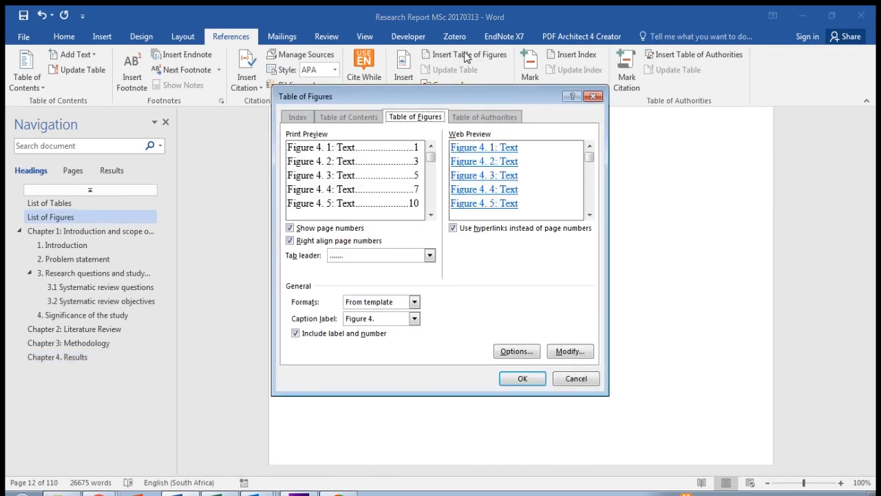
left_click(415, 319)
left_click(407, 348)
left_click(414, 319)
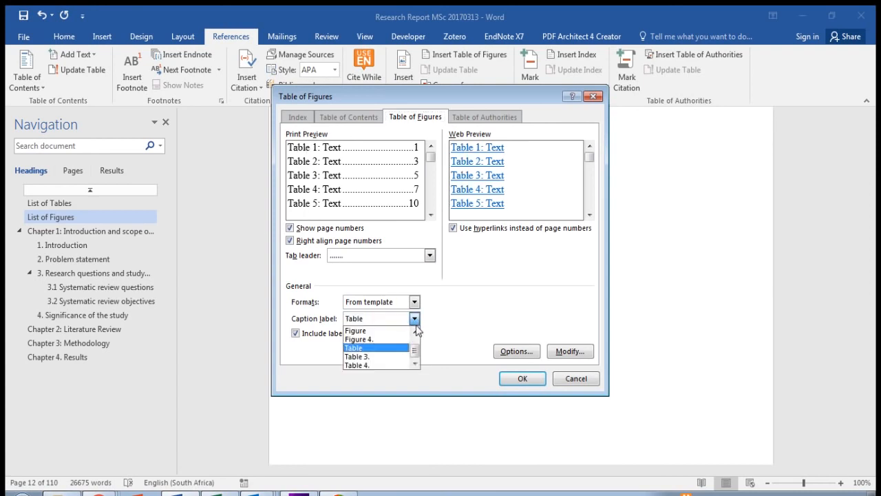
left_click(401, 339)
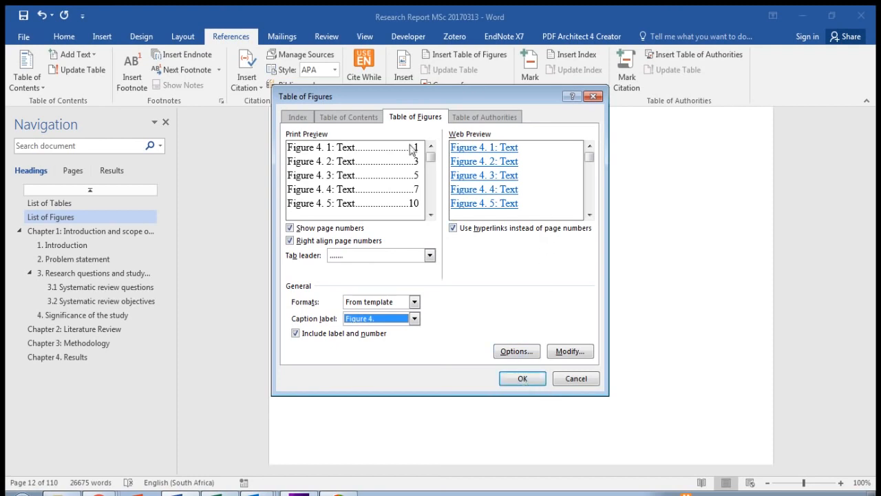
left_click(521, 379)
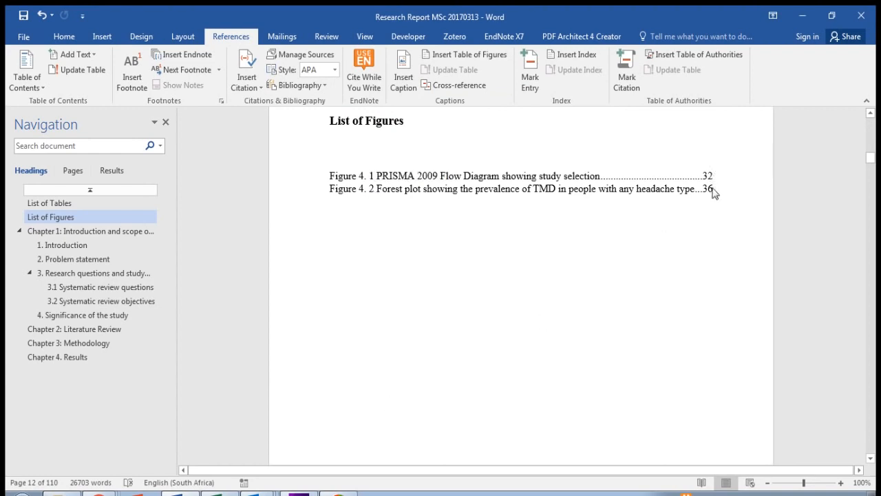
Step: Update the entire table of figures under the List of Figures heading
left_click(535, 189)
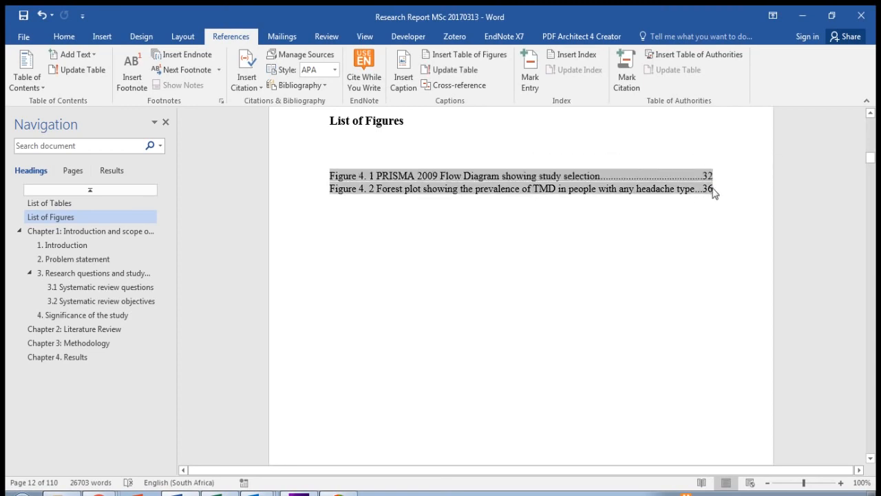
left_click(549, 219)
left_click(535, 183)
right_click(488, 191)
left_click(525, 262)
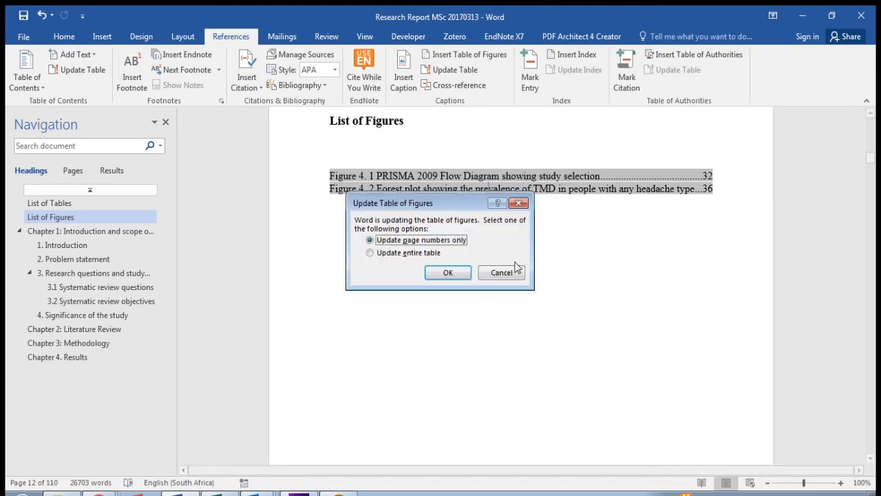
left_click(372, 254)
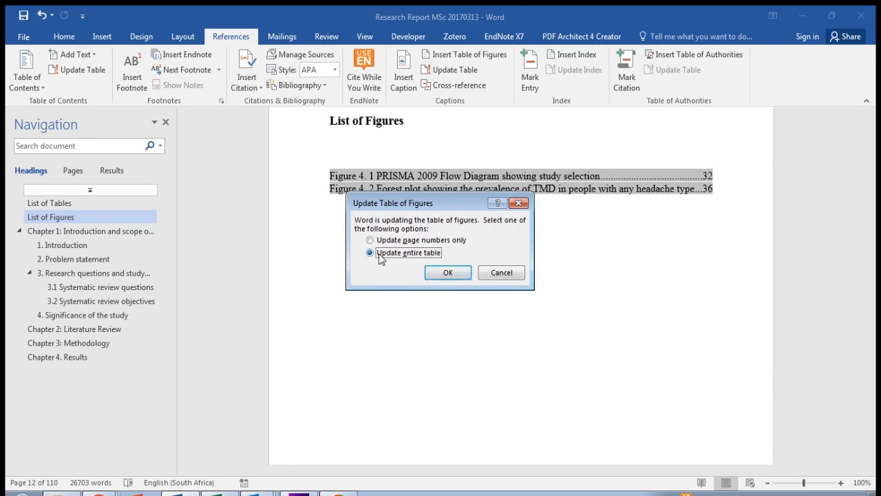
left_click(381, 241)
left_click(372, 254)
left_click(370, 240)
left_click(370, 253)
left_click(446, 273)
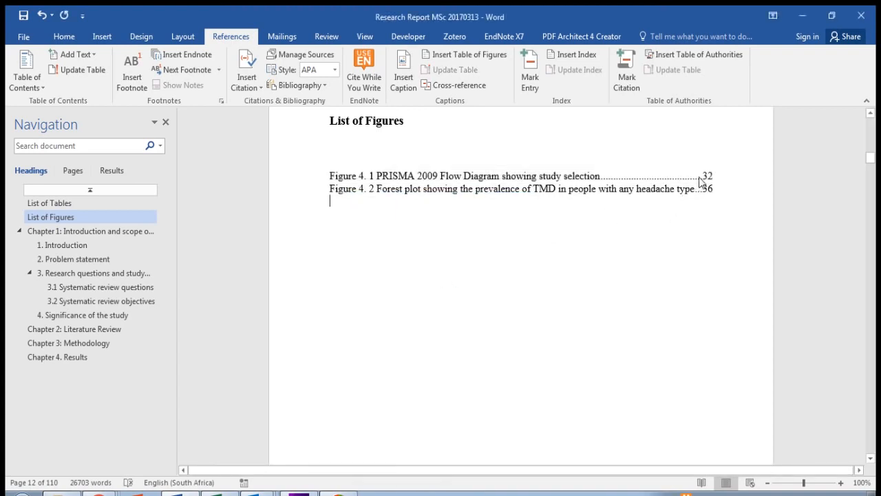